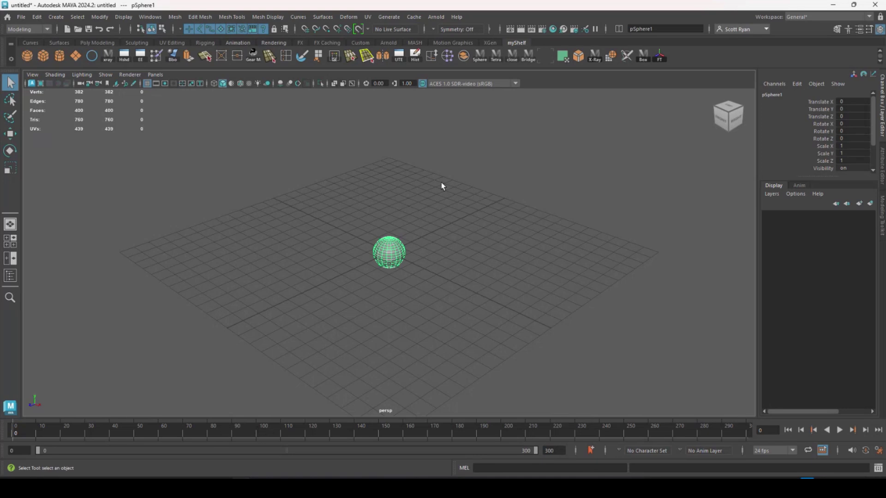
pyautogui.rightClick(282, 434)
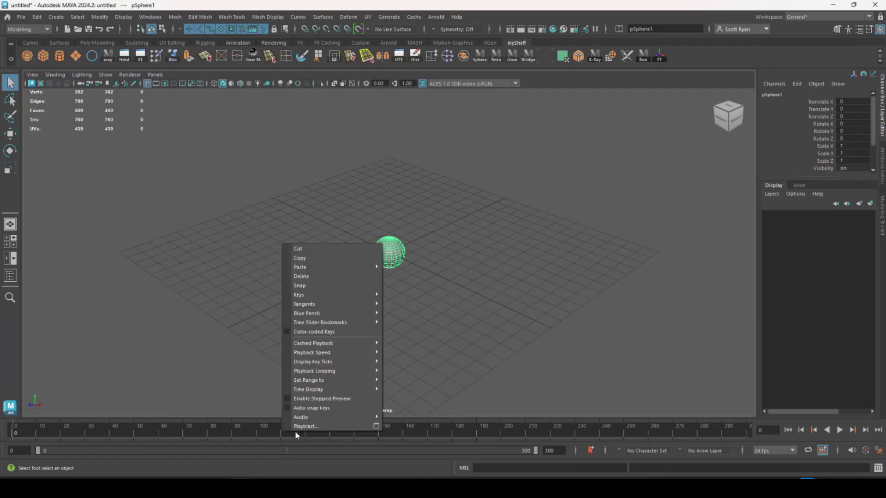
pyautogui.moveTo(318, 361)
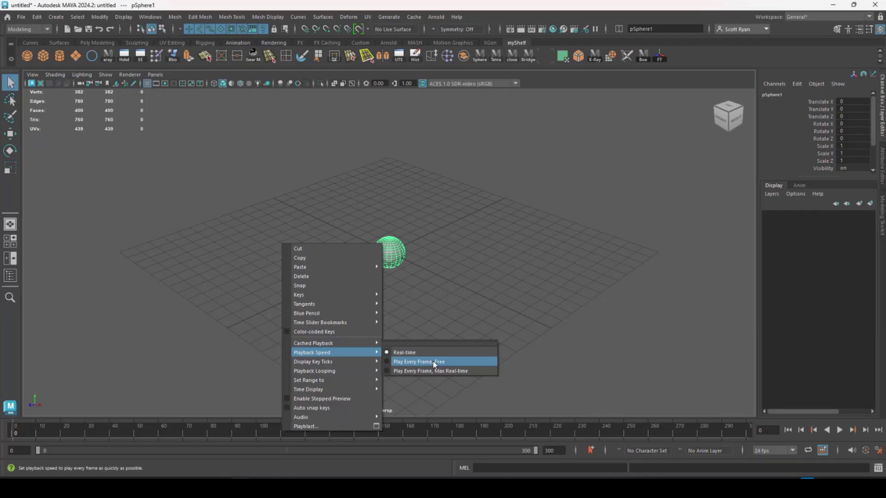
pyautogui.click(455, 314)
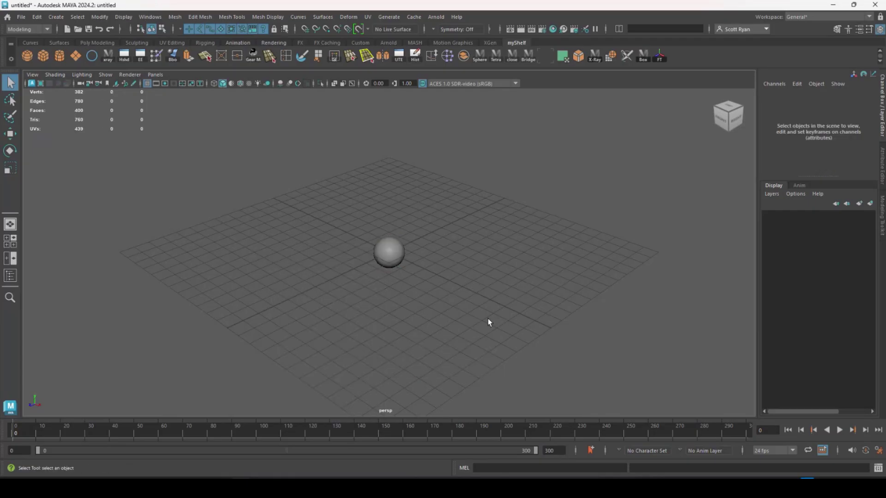
# Set the time slider framerate to 30 fps in the preferences and save them
pyautogui.click(150, 18)
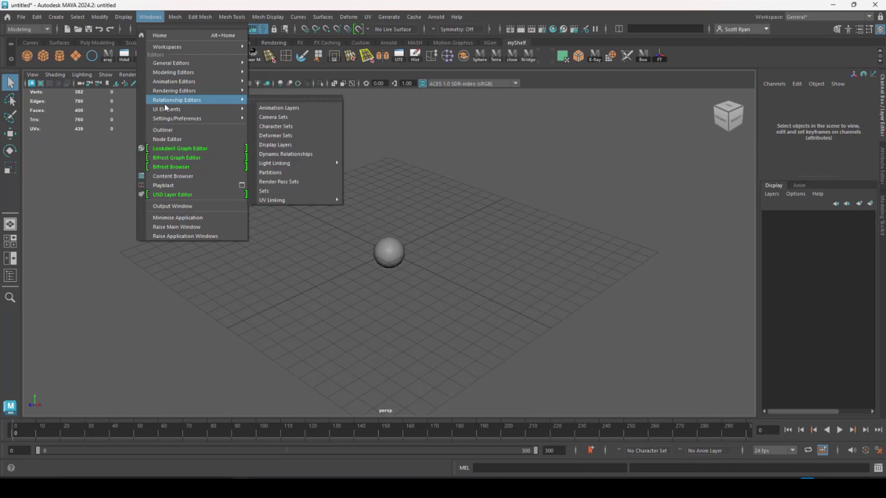
pyautogui.moveTo(168, 121)
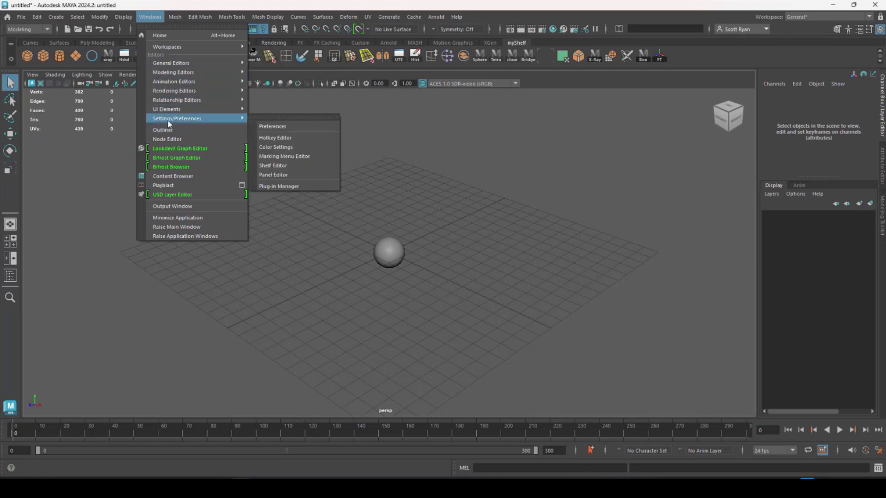
pyautogui.click(270, 124)
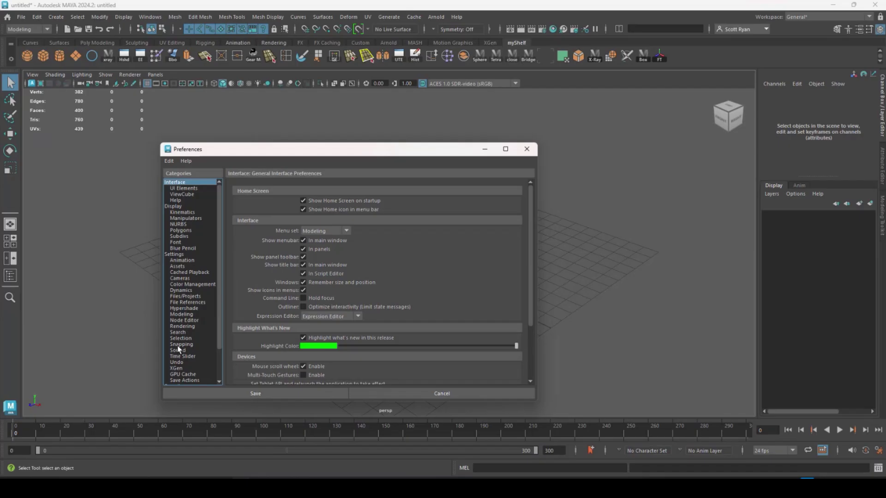
pyautogui.click(187, 357)
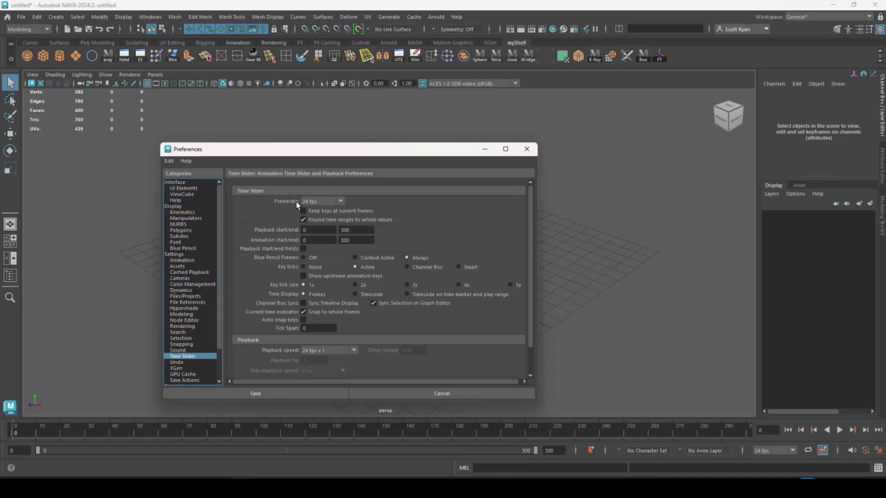
pyautogui.click(340, 202)
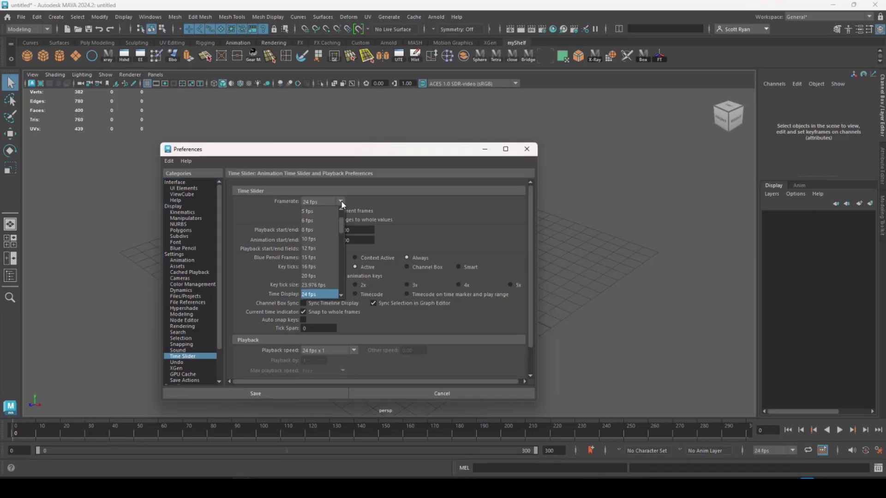
pyautogui.scroll(-2, 327, 252)
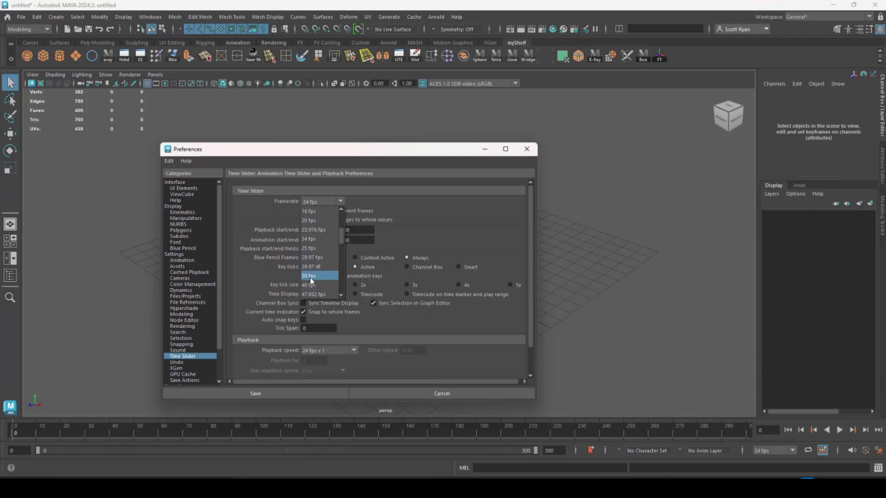
pyautogui.click(310, 277)
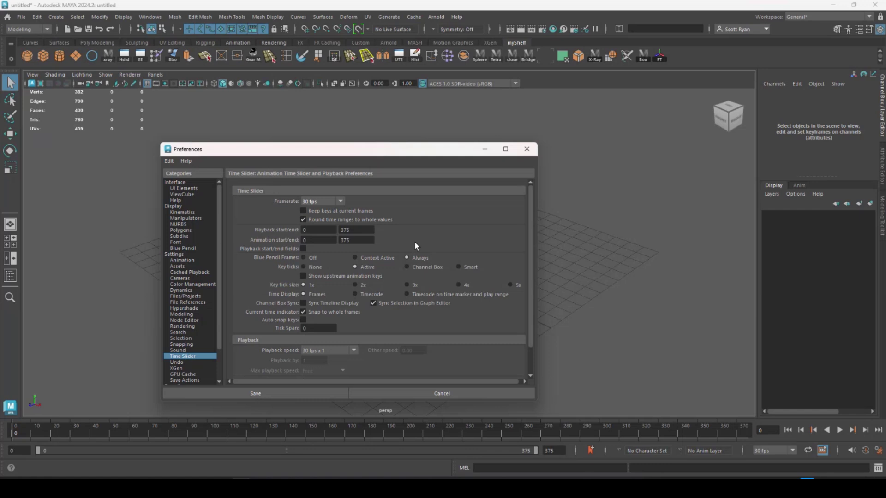
pyautogui.click(276, 393)
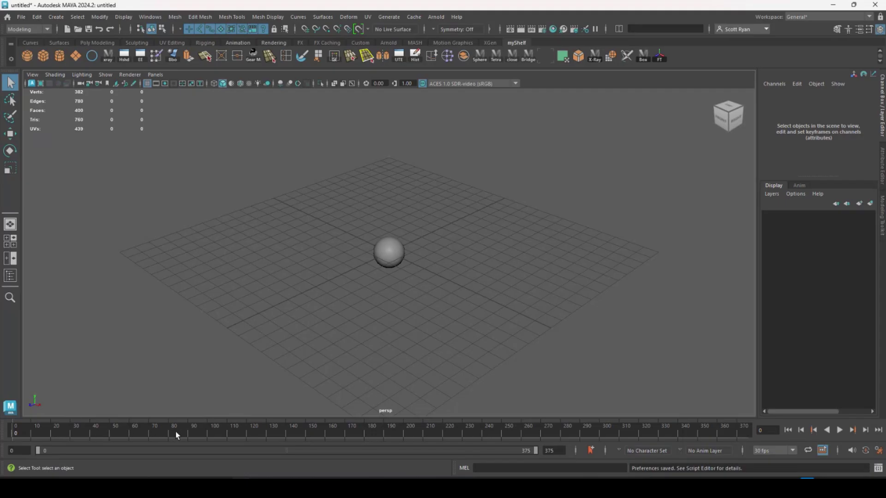
# Move the sphere to the front corner of the grid, at about X 11.6 and Z 12
pyautogui.click(384, 257)
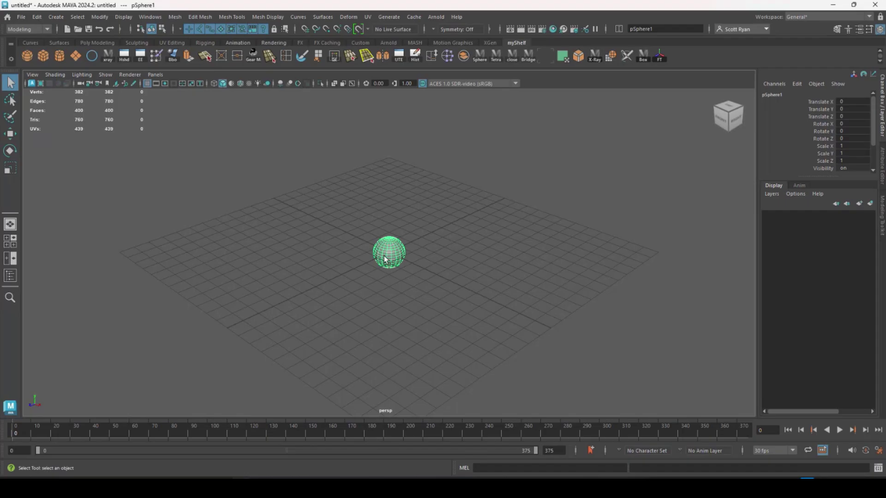
pyautogui.press('w')
pyautogui.scroll(-3, 396, 267)
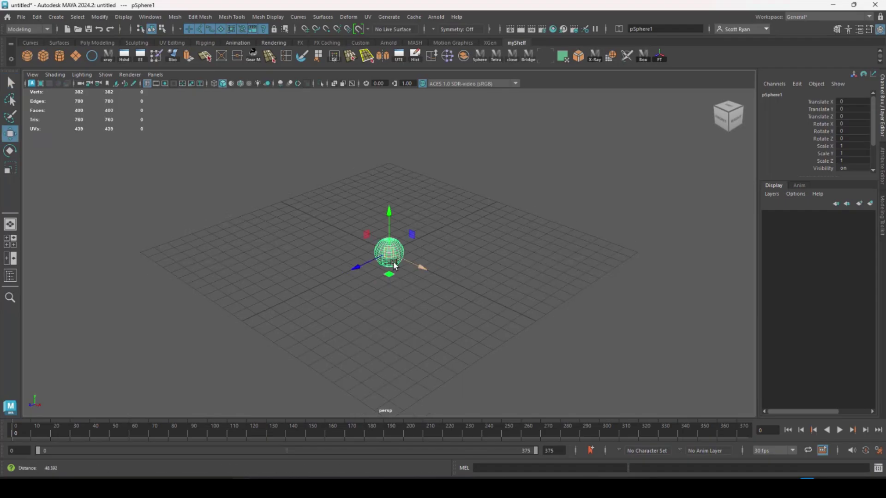
pyautogui.moveTo(353, 267); pyautogui.dragTo(233, 332)
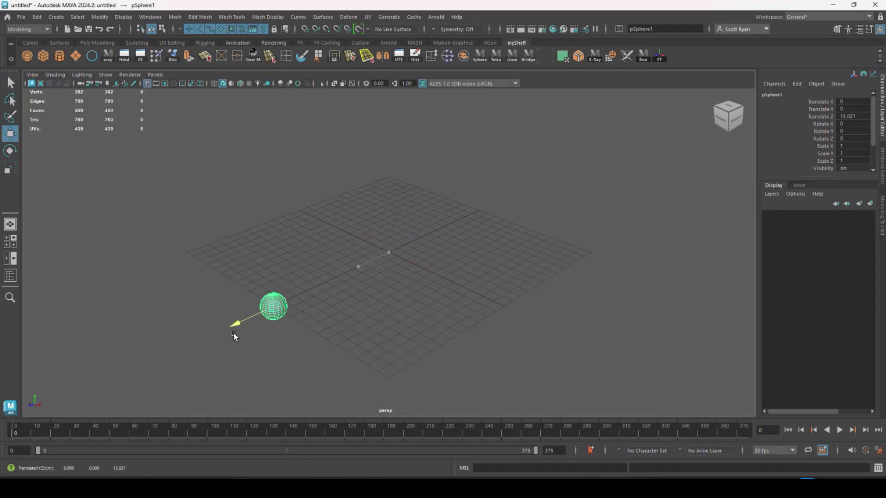
pyautogui.moveTo(298, 321); pyautogui.dragTo(418, 391)
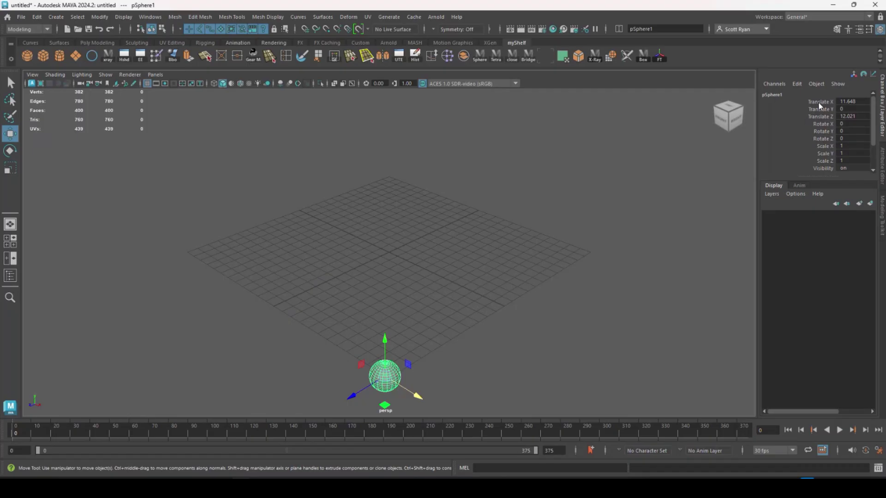
# Key the sphere's Translate X, Y and Z channels at frame 0
pyautogui.moveTo(820, 104); pyautogui.dragTo(824, 118)
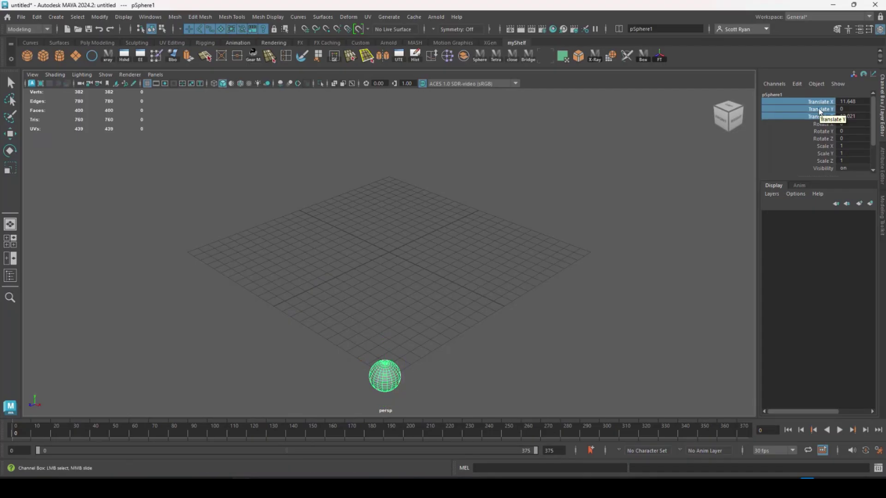
pyautogui.rightClick(819, 112)
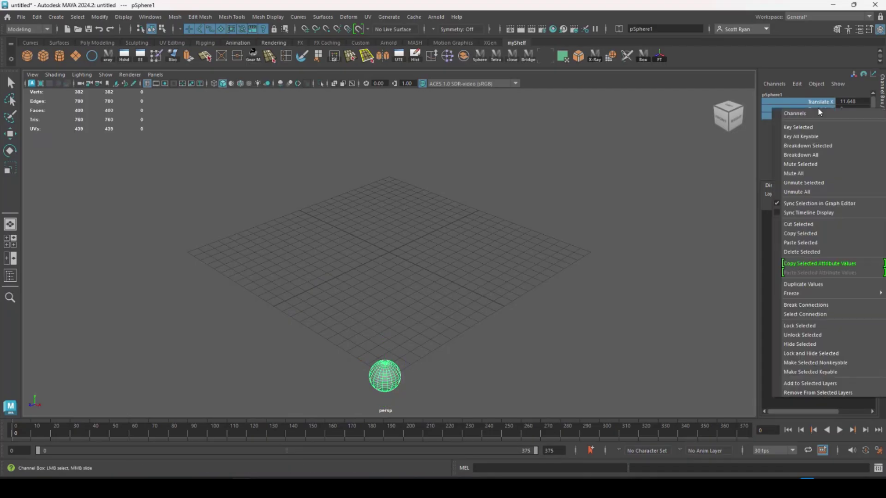
pyautogui.click(799, 128)
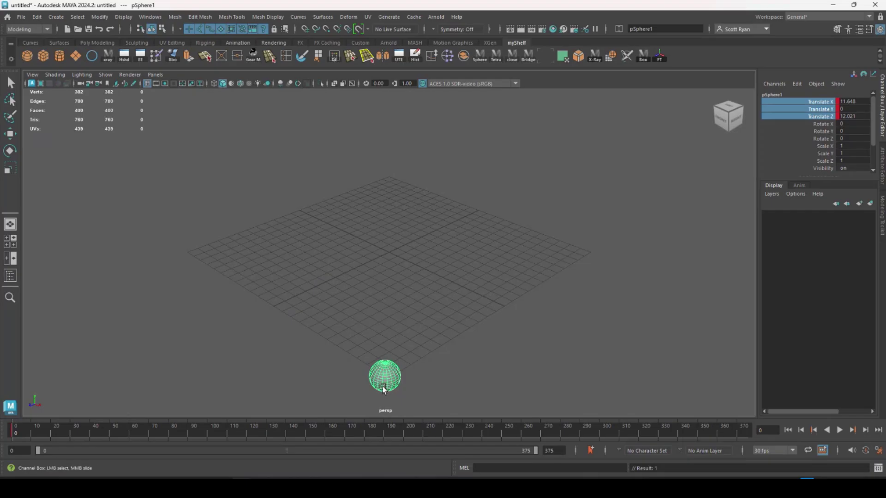
# Try moving the sphere along Z to about -12 at frame 0 without keying it, and scrub the timeline
pyautogui.press('w')
pyautogui.moveTo(352, 398); pyautogui.dragTo(579, 279)
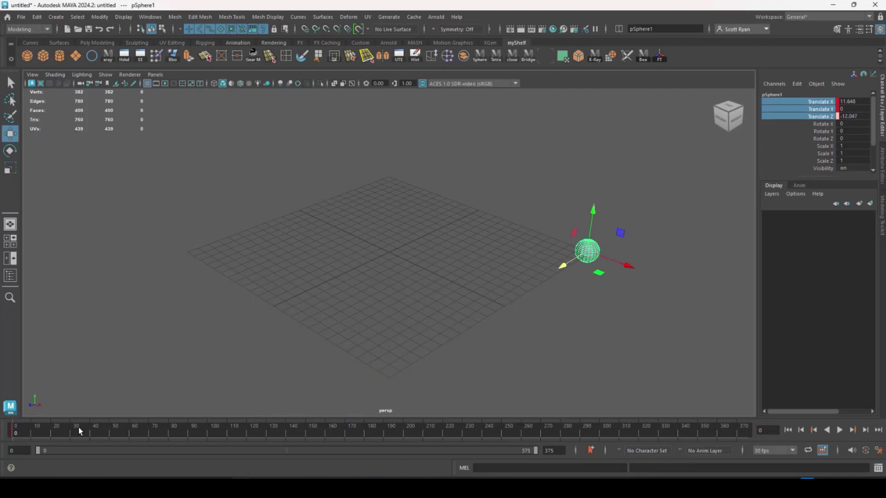
pyautogui.hotkey('alt', 'v')
pyautogui.click(71, 434)
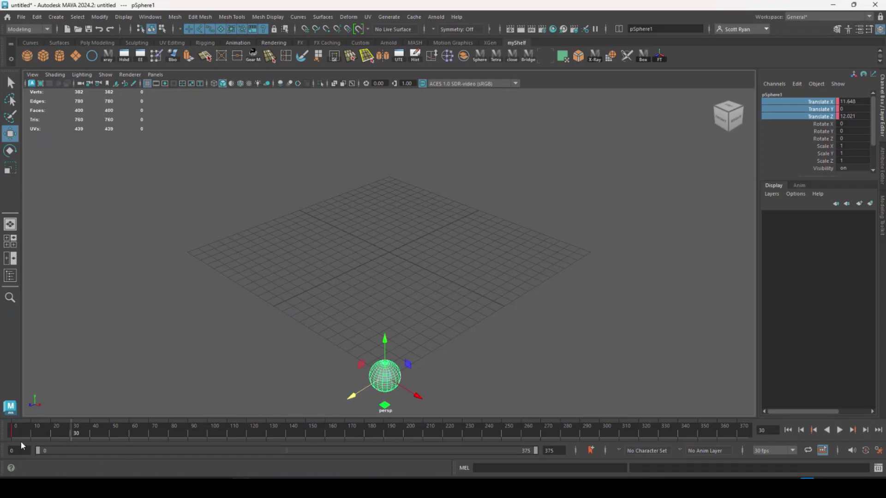
pyautogui.moveTo(14, 430); pyautogui.dragTo(53, 434)
pyautogui.moveTo(192, 434); pyautogui.dragTo(9, 441)
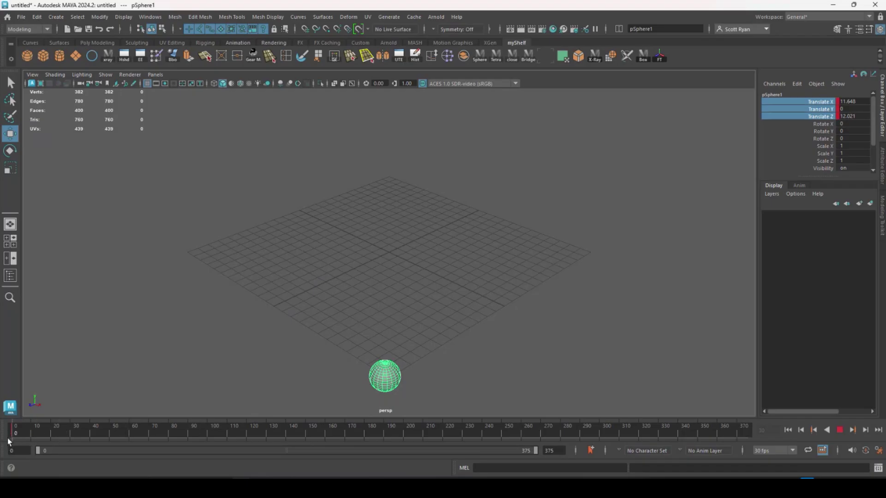
# Try moving the sphere freely above the grid without keying it, changing to another frame and returning to frame 0
pyautogui.moveTo(383, 378); pyautogui.dragTo(449, 195)
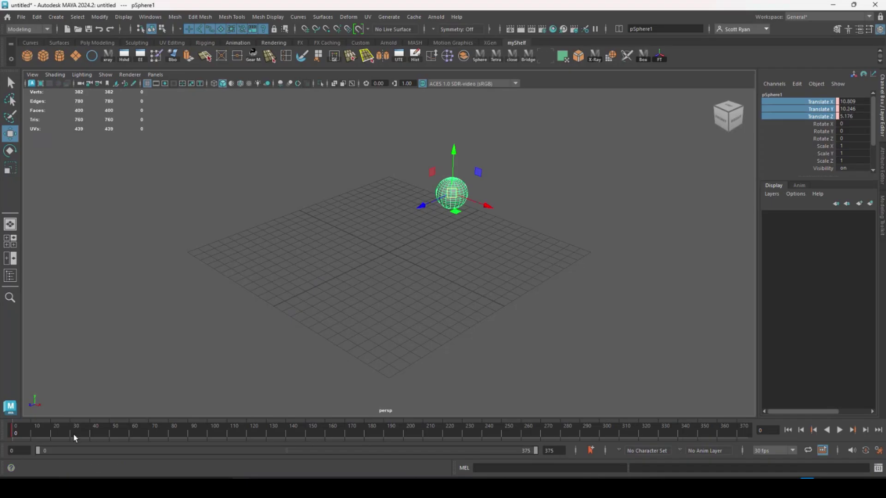
pyautogui.click(234, 436)
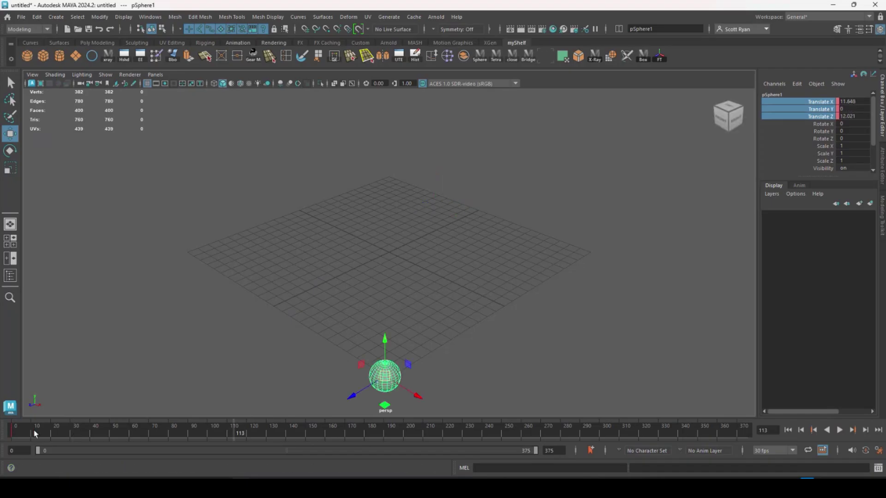
pyautogui.moveTo(35, 433); pyautogui.dragTo(10, 436)
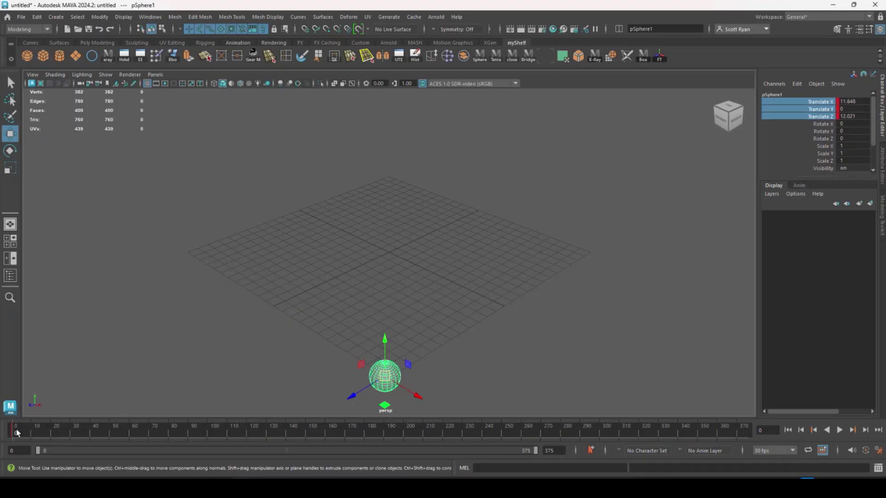
# At frame 30, move the sphere along Z to about -12.1 and key its three translate channels
pyautogui.click(71, 432)
pyautogui.moveTo(345, 399); pyautogui.dragTo(585, 291)
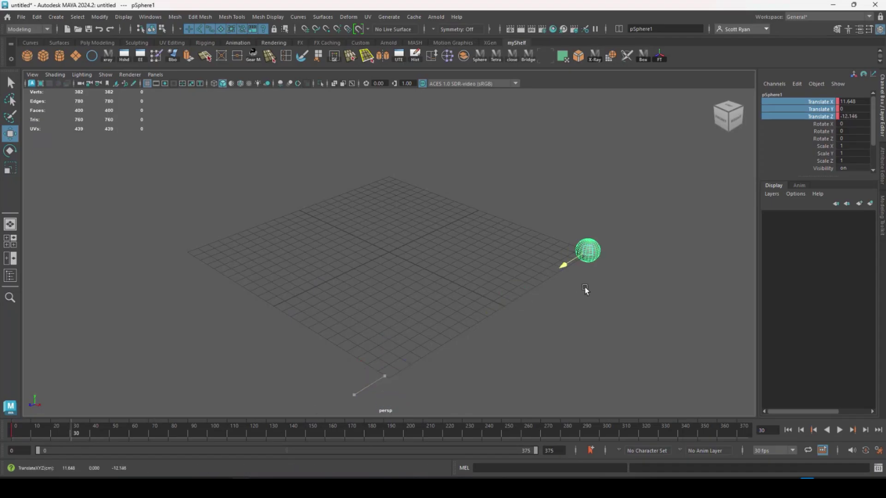
pyautogui.rightClick(813, 107)
pyautogui.click(804, 128)
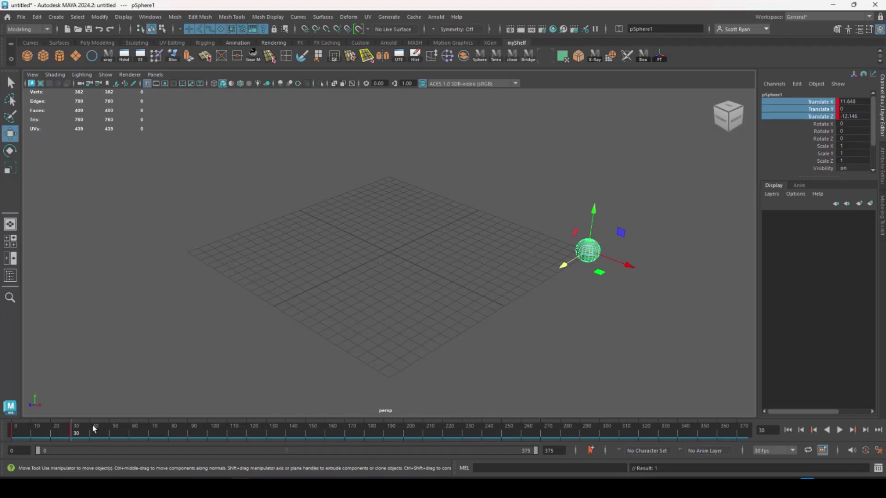
# At frame 60, move the sphere along X to about -12.4 and key its translation
pyautogui.hotkey('alt', 'v')
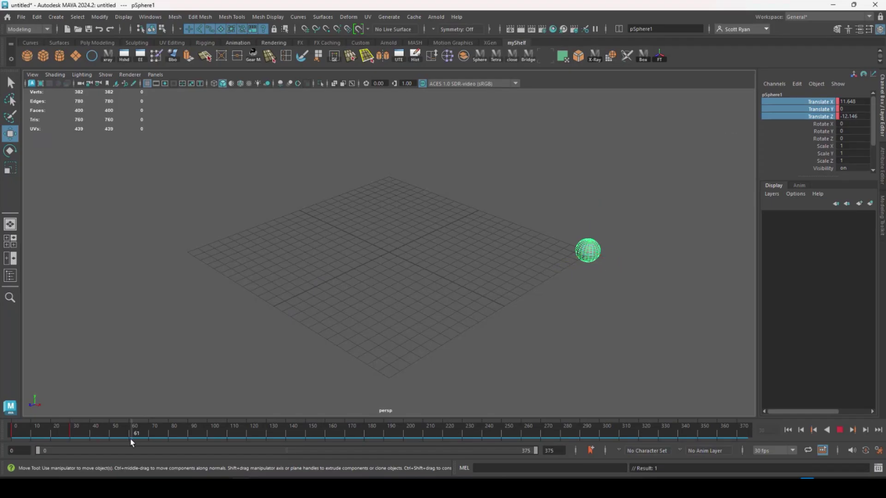
pyautogui.click(130, 440)
pyautogui.moveTo(636, 282); pyautogui.dragTo(411, 190)
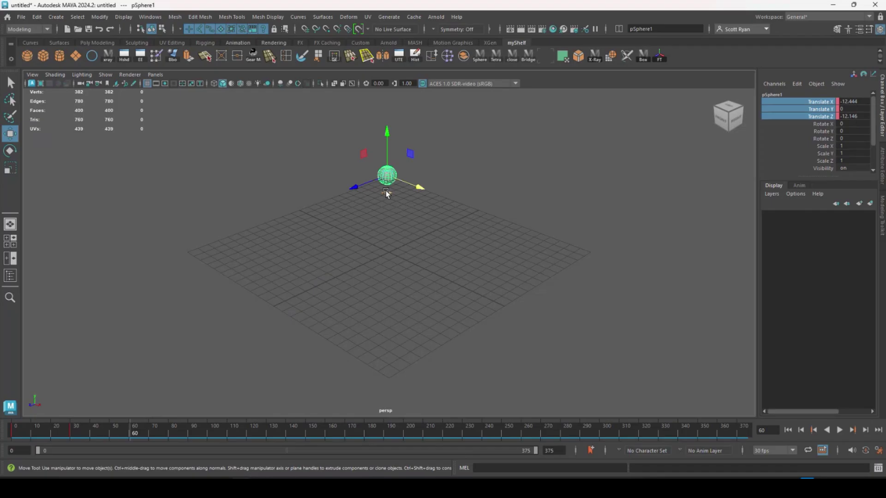
pyautogui.press('e')
pyautogui.press('r')
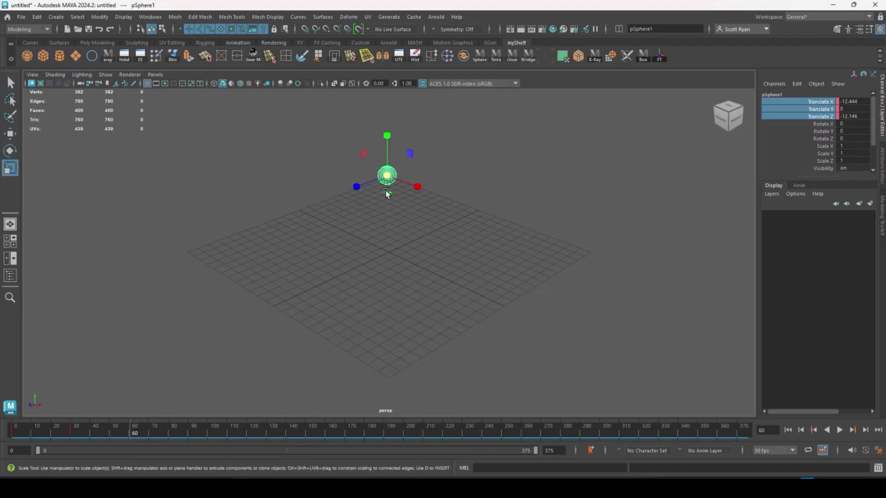
pyautogui.press('w')
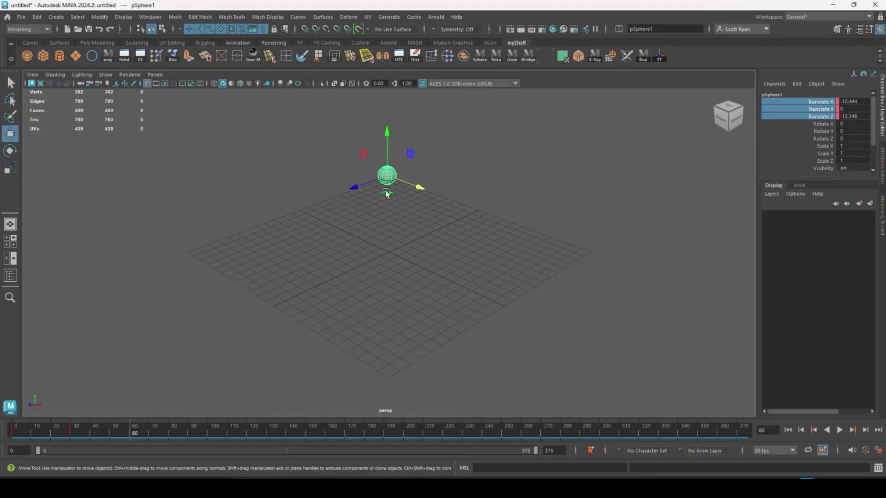
pyautogui.press('e')
pyautogui.press('r')
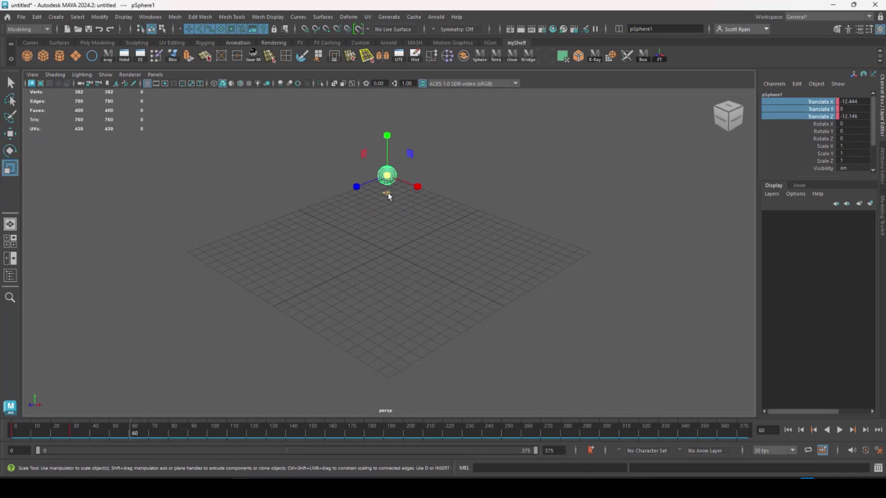
pyautogui.press('w')
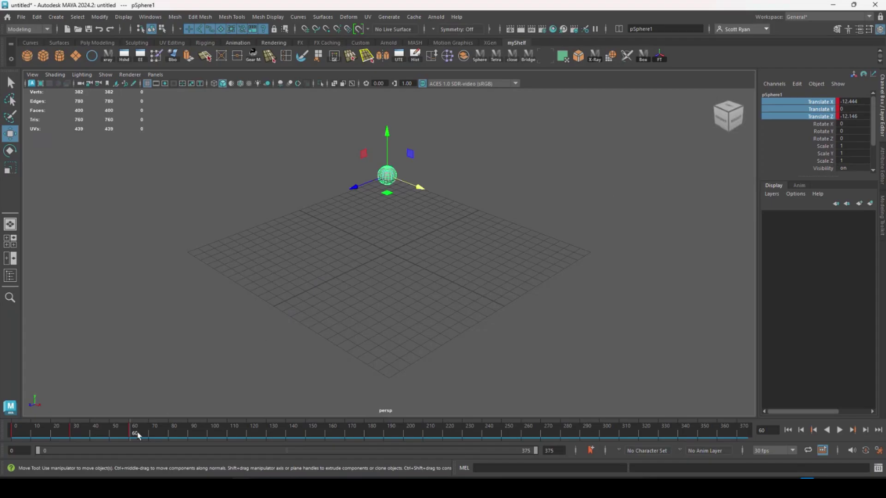
# At frame 90, move the sphere along Z to about 11.8 and key all its keyable channels
pyautogui.hotkey('alt', 'v')
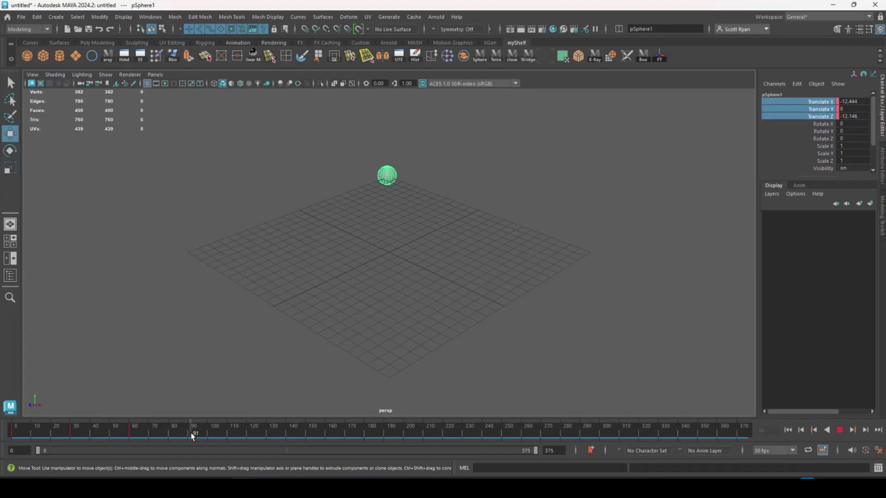
pyautogui.hotkey('alt', 'v')
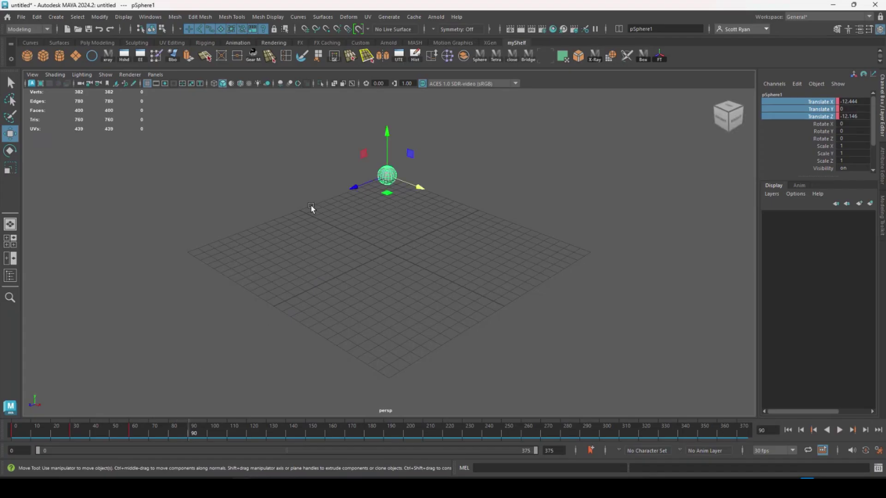
pyautogui.moveTo(363, 187); pyautogui.dragTo(148, 277)
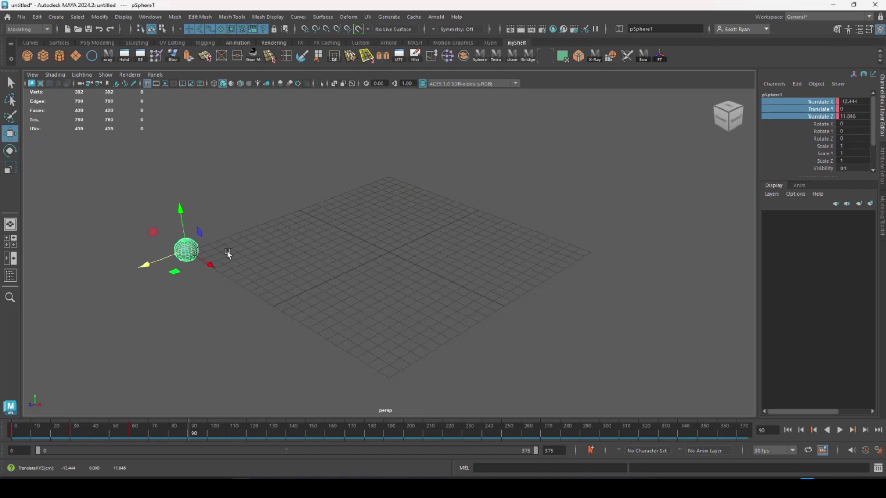
pyautogui.rightClick(824, 104)
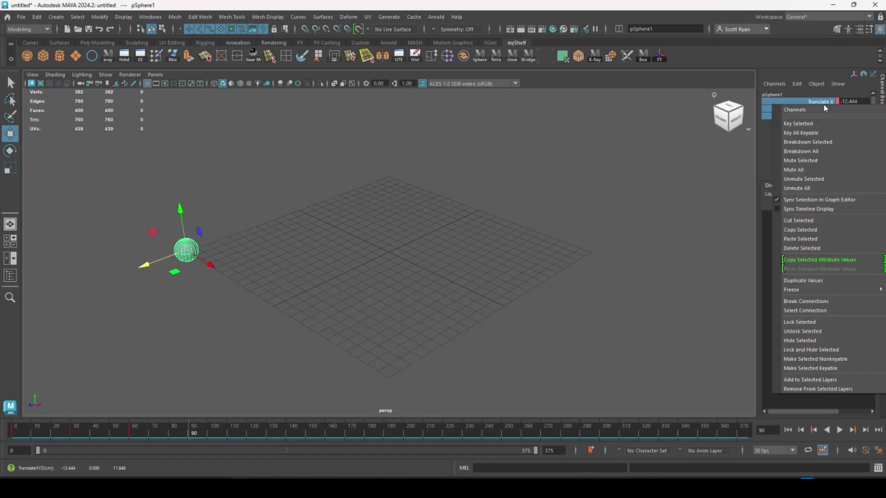
pyautogui.click(795, 2)
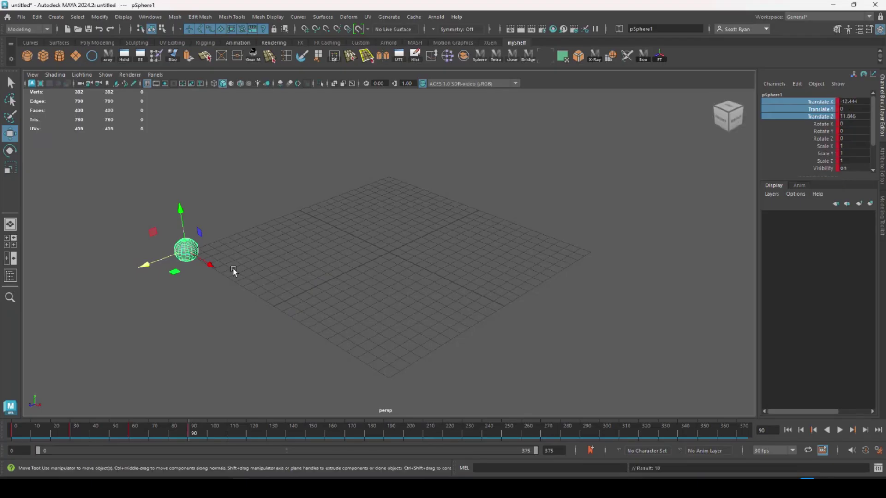
# Break the connections on the sphere's rotate, scale and visibility channels to remove their keys
pyautogui.click(825, 127)
pyautogui.moveTo(824, 129); pyautogui.dragTo(825, 168)
pyautogui.moveTo(825, 124); pyautogui.dragTo(825, 170)
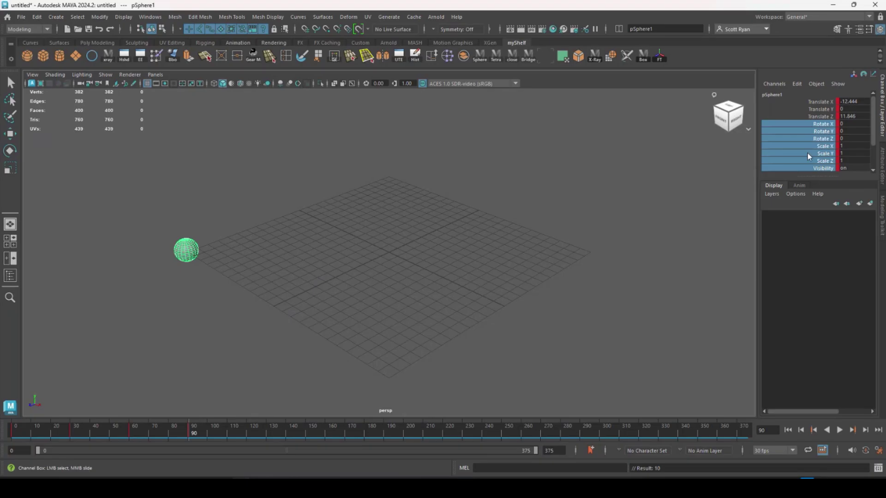
pyautogui.rightClick(820, 127)
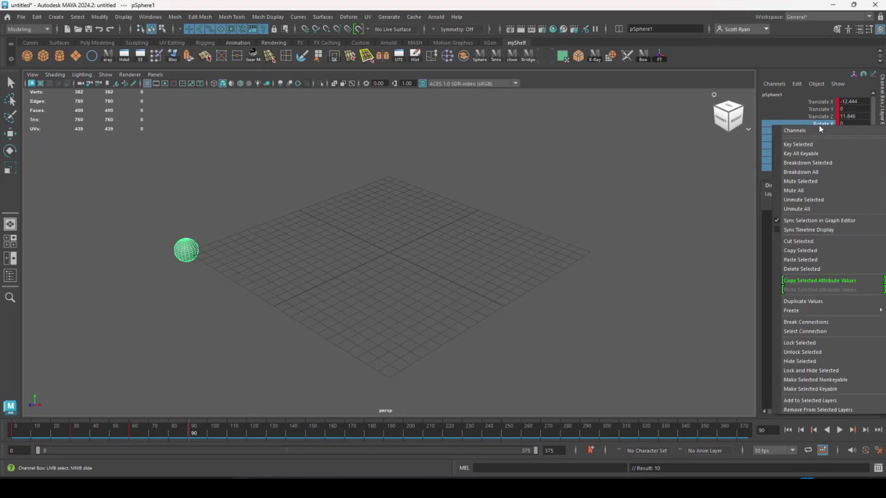
pyautogui.click(801, 323)
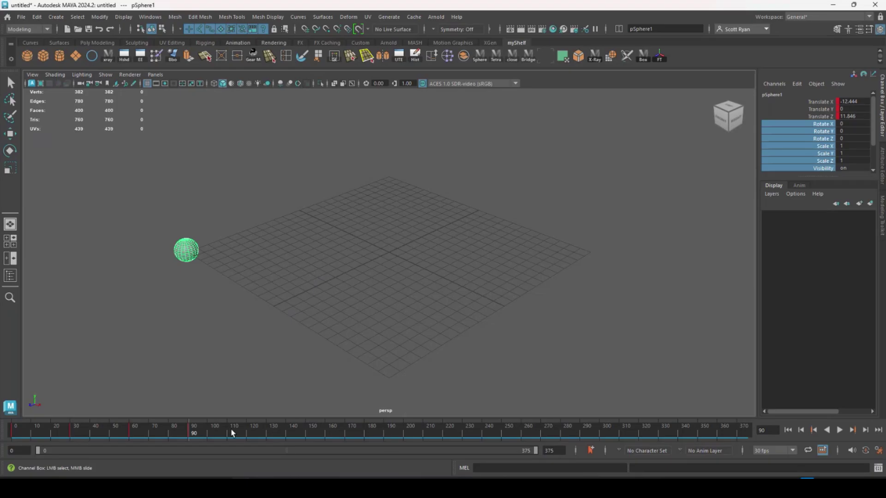
# Copy the sphere's keyframe at frame 0 and paste it at frame 120
pyautogui.click(13, 436)
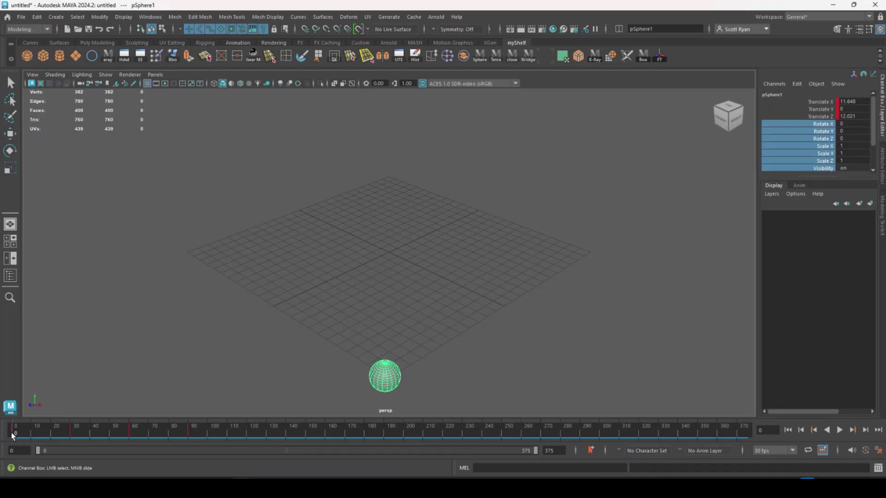
pyautogui.rightClick(12, 436)
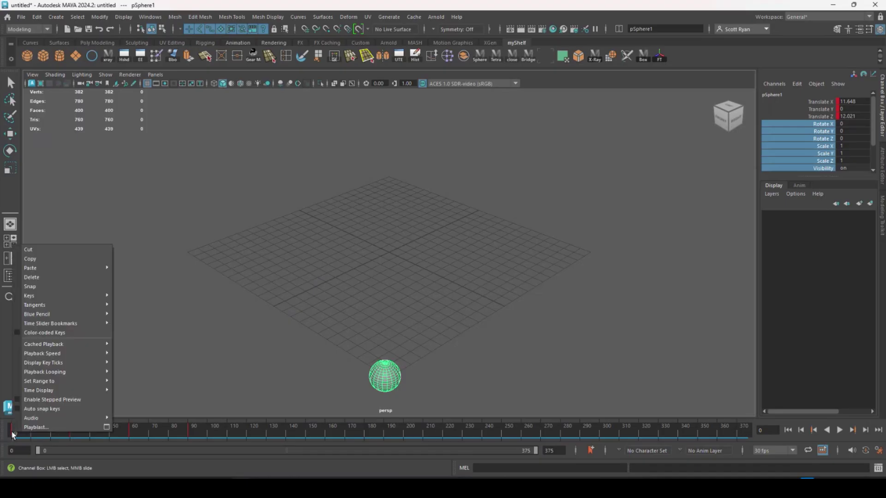
pyautogui.click(31, 260)
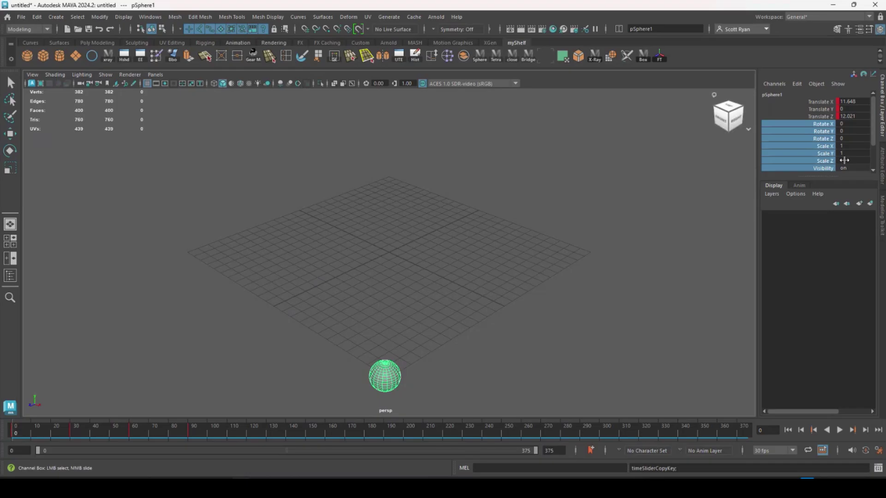
pyautogui.click(792, 101)
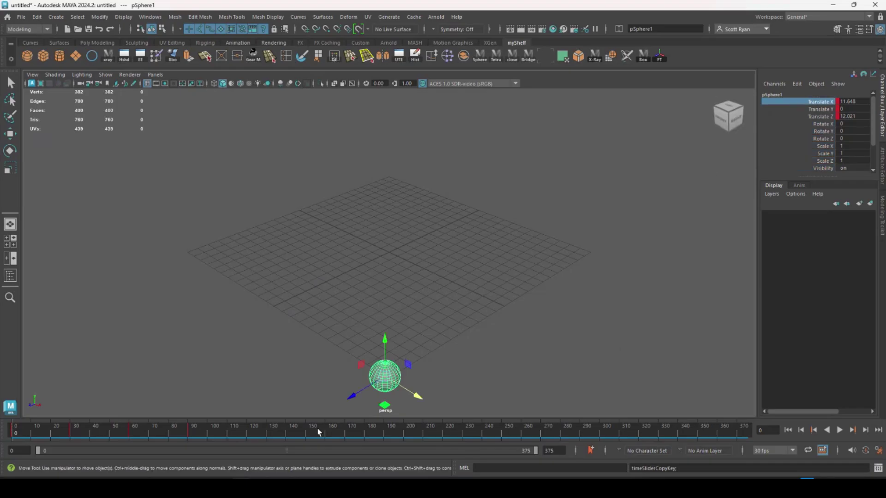
pyautogui.click(247, 433)
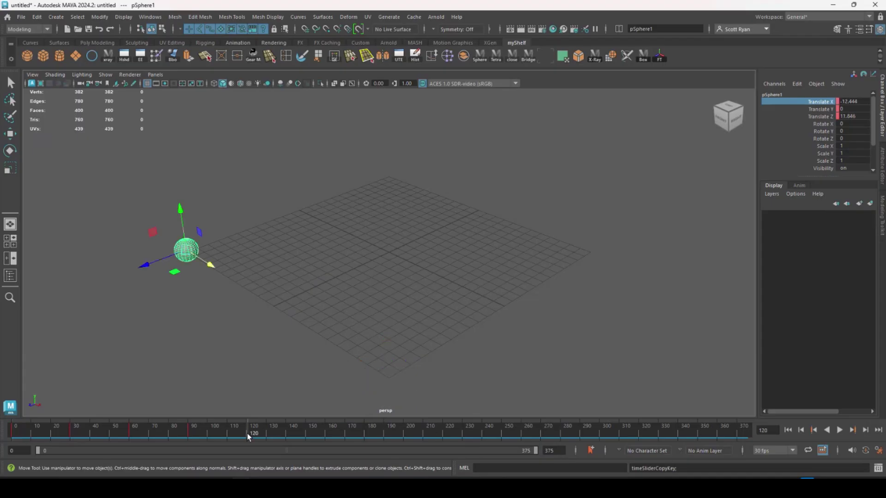
pyautogui.rightClick(248, 433)
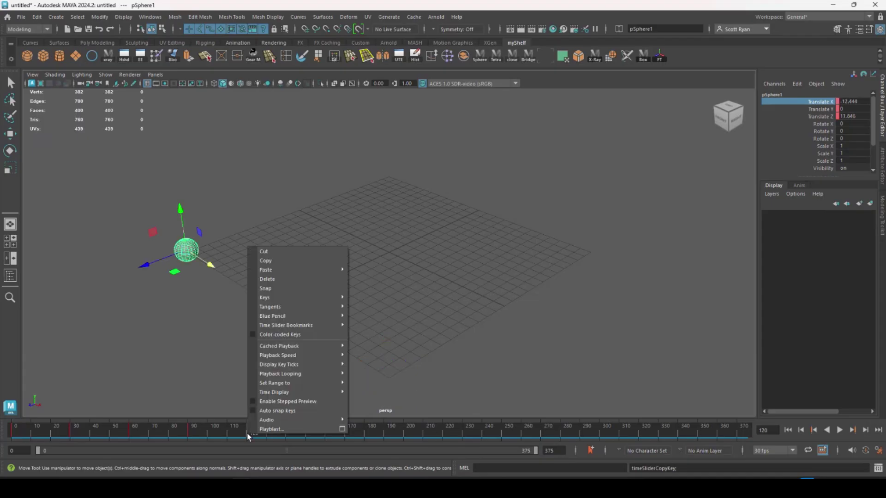
pyautogui.moveTo(294, 272)
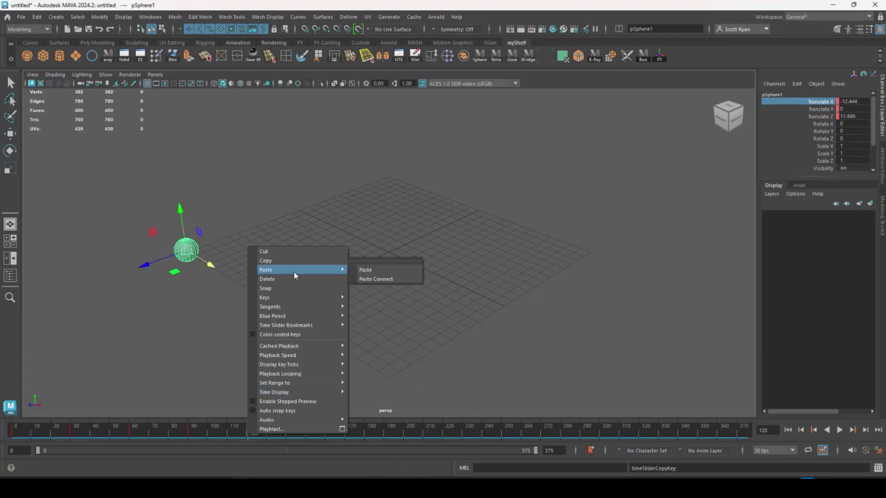
pyautogui.click(372, 272)
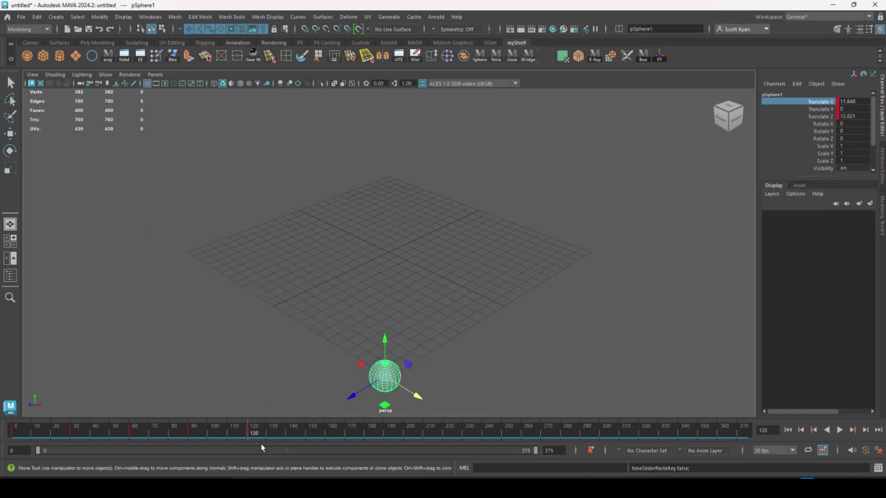
# Play the animation from frame 0 to preview the sphere's full circuit, and return to frame 0
pyautogui.click(14, 439)
pyautogui.hotkey('alt', 'v')
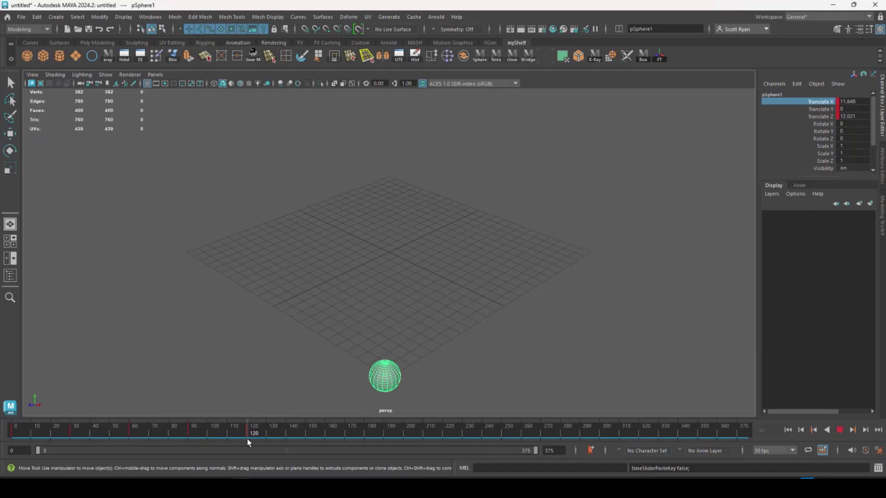
pyautogui.click(15, 439)
pyautogui.moveTo(14, 438); pyautogui.dragTo(12, 438)
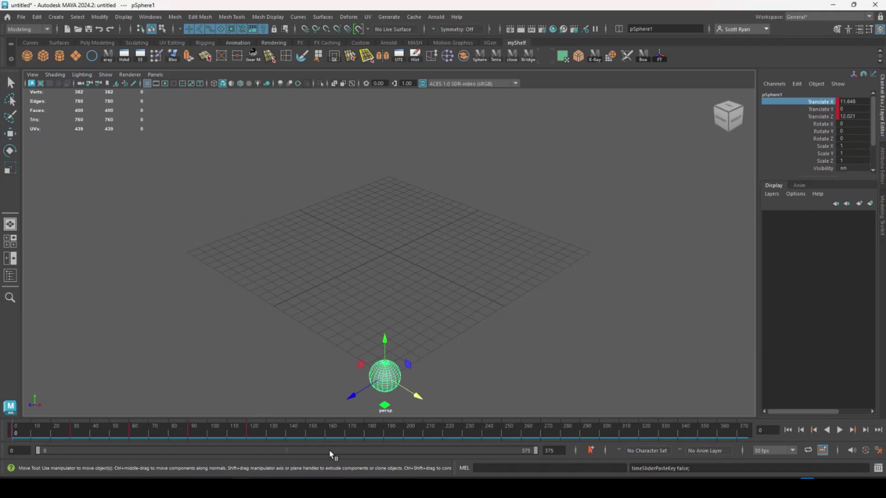
# Play the animation forward and stop it, and play it backward and stop it
pyautogui.click(839, 431)
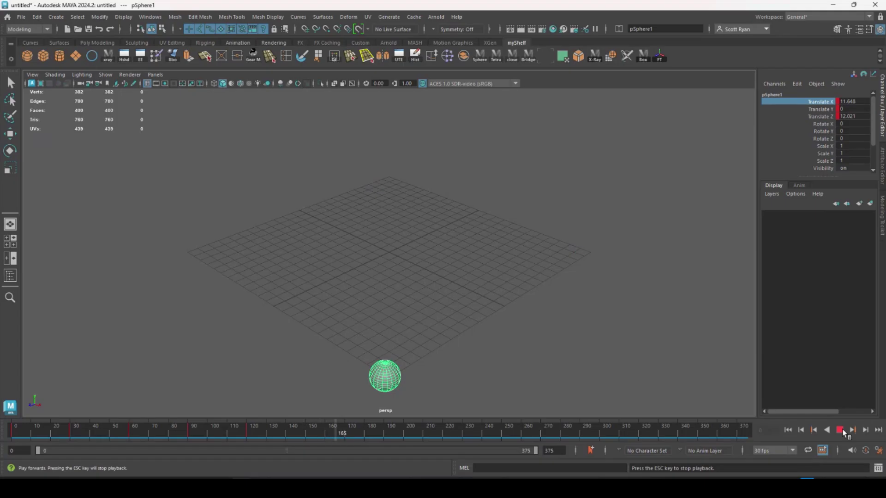
pyautogui.click(840, 430)
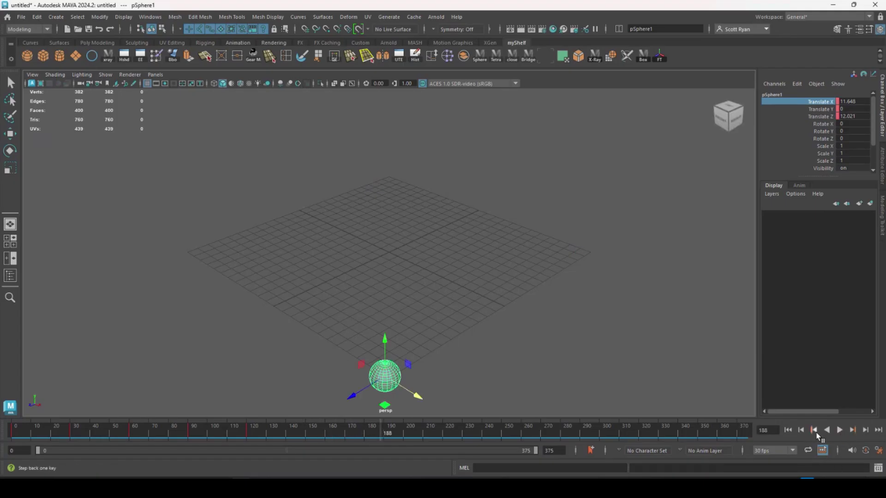
pyautogui.click(827, 430)
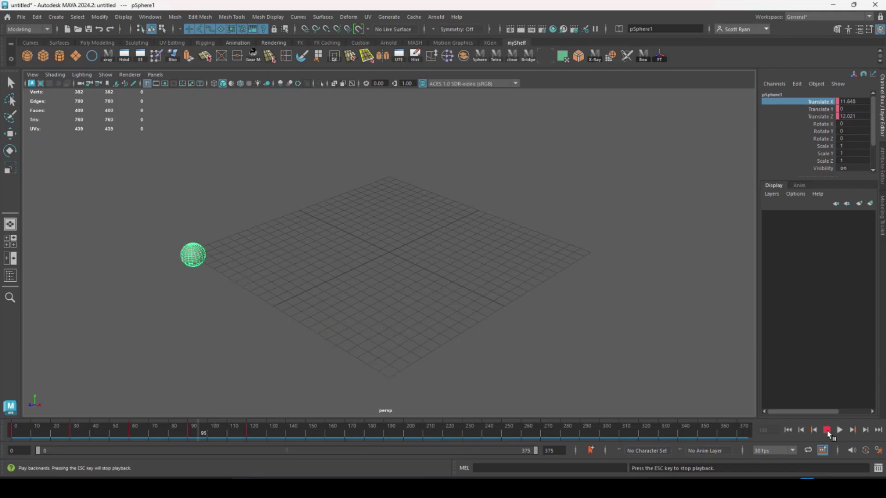
pyautogui.click(827, 431)
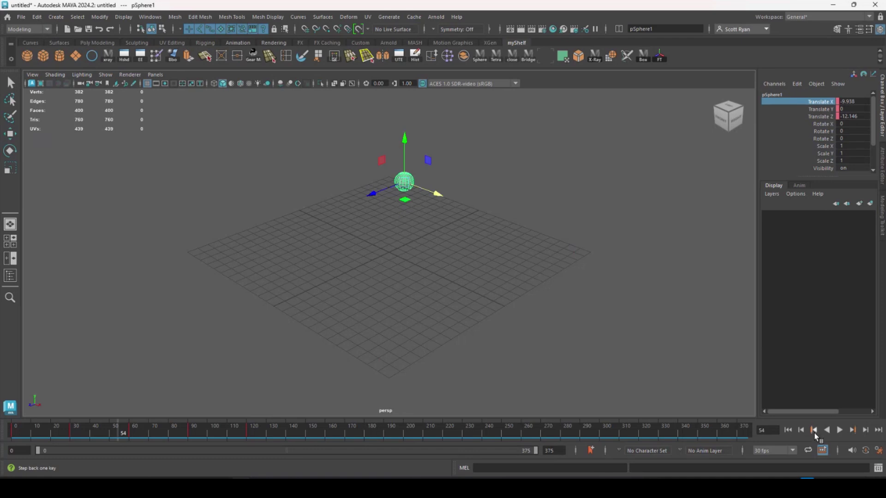
# Step back through the keyframes to frame 0, and step forward by keys to frame 60
pyautogui.click(814, 431)
pyautogui.click(814, 431)
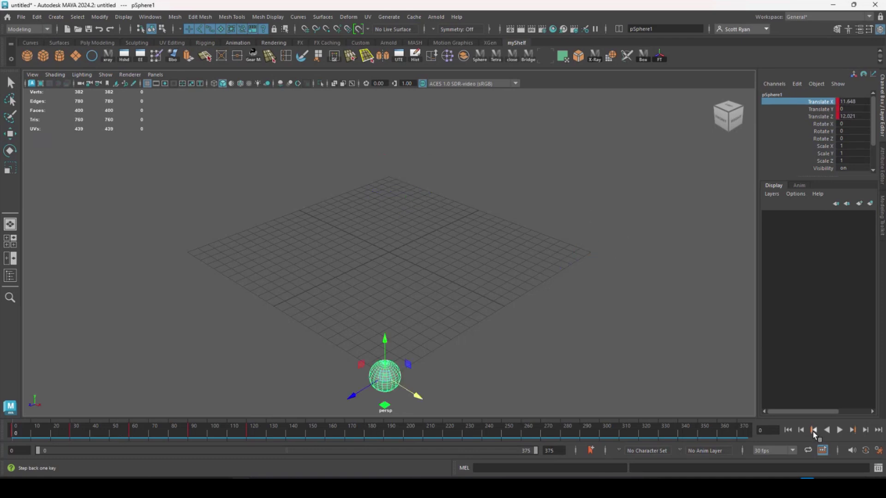
pyautogui.click(853, 431)
pyautogui.click(853, 431)
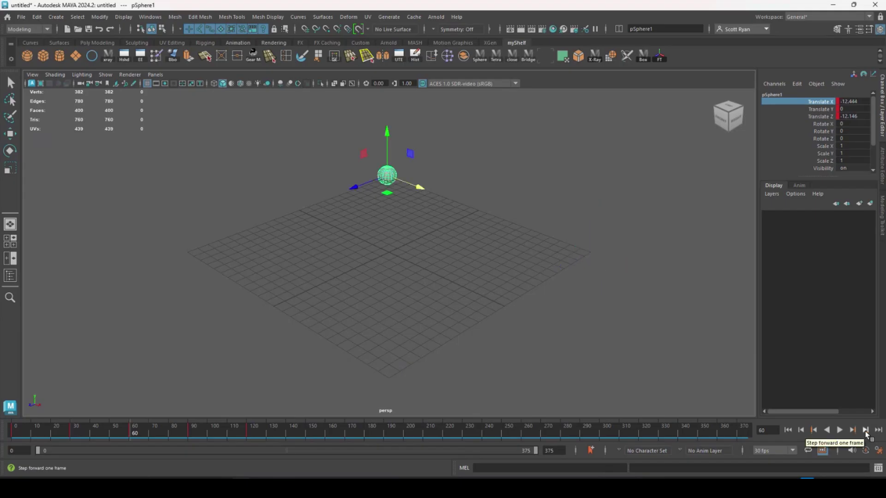
# Step forward one frame at a time to frame 66, and step back to frame 64
pyautogui.click(866, 431)
pyautogui.click(866, 430)
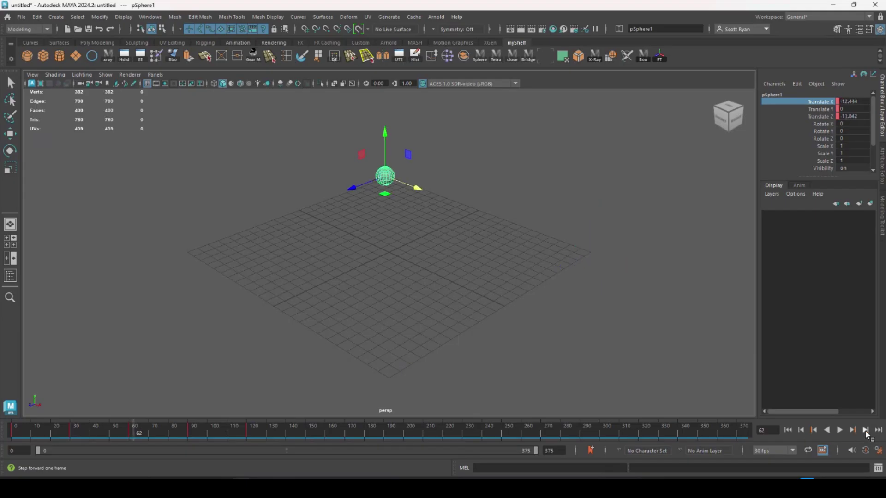
pyautogui.click(866, 431)
pyautogui.click(865, 431)
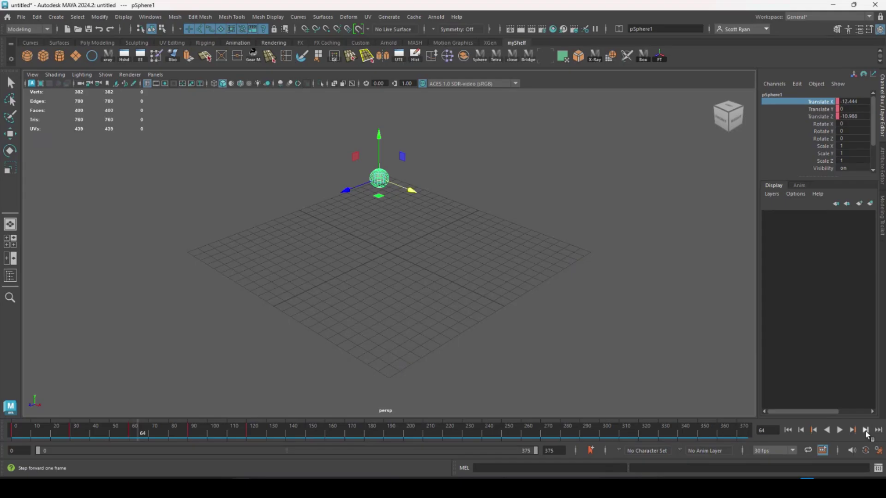
pyautogui.click(866, 430)
pyautogui.click(865, 431)
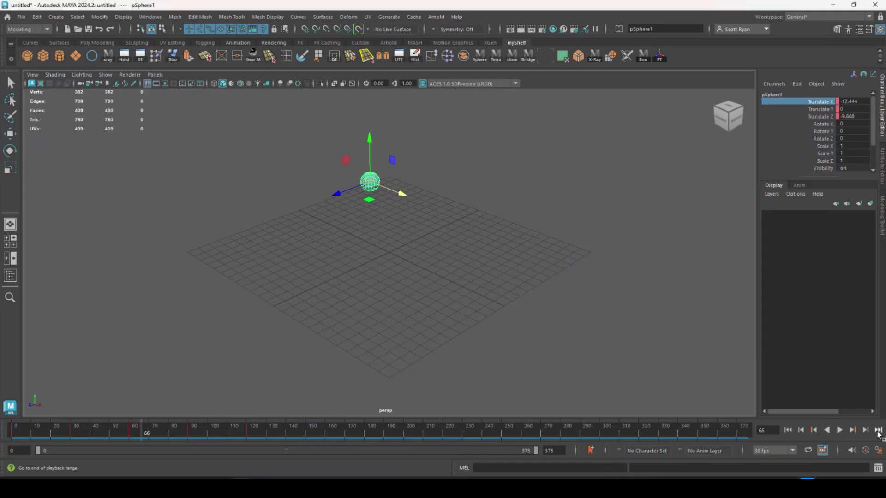
pyautogui.click(799, 432)
pyautogui.click(799, 433)
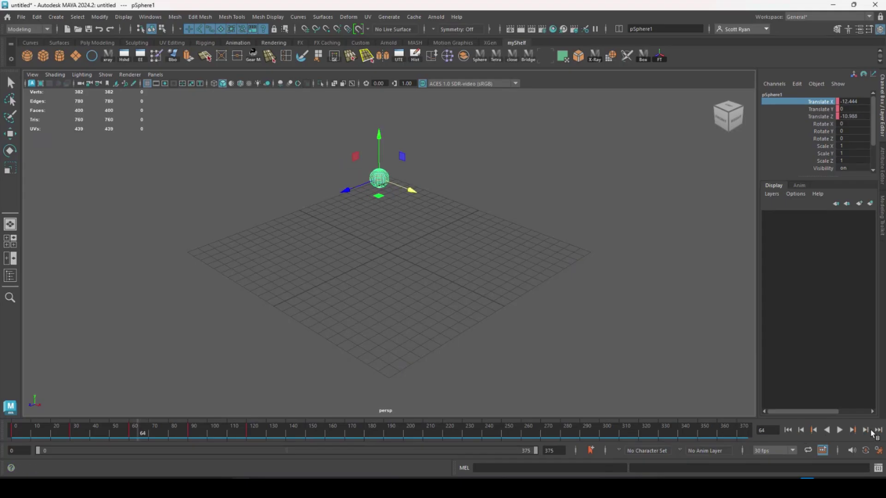
# Jump to the end and the start of the playback range, and move the current time to frame 301
pyautogui.click(877, 430)
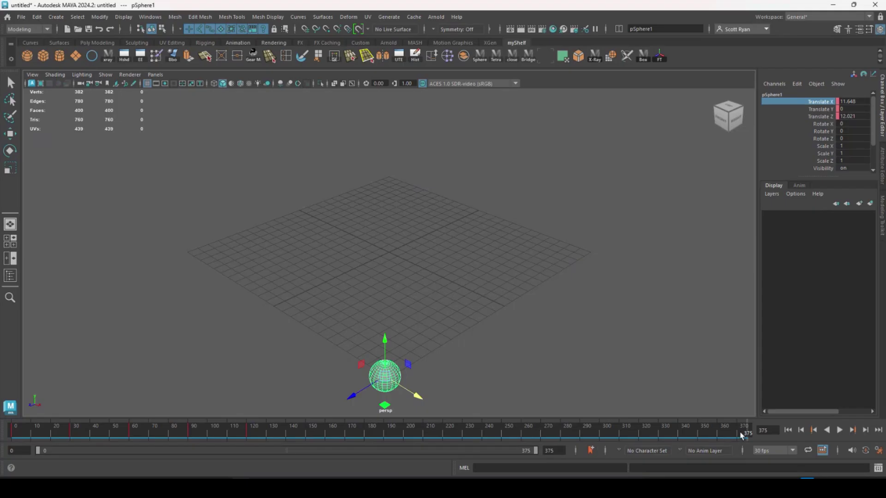
pyautogui.click(787, 430)
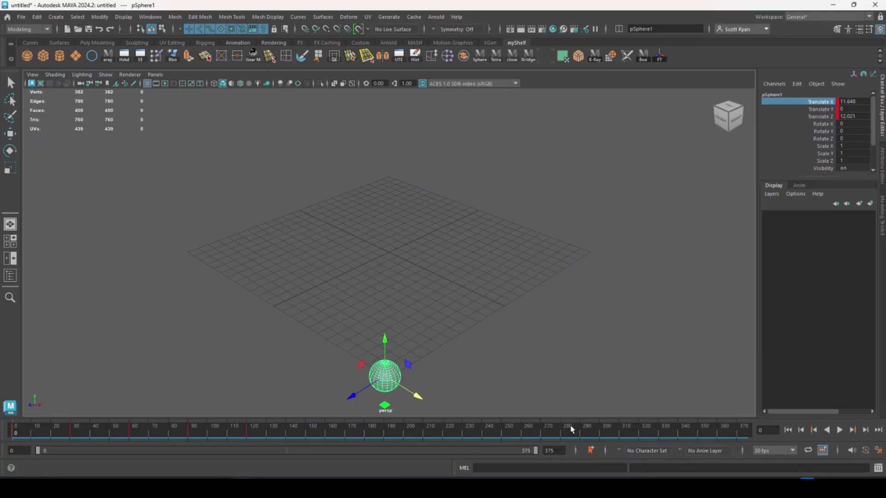
pyautogui.click(568, 432)
pyautogui.click(602, 433)
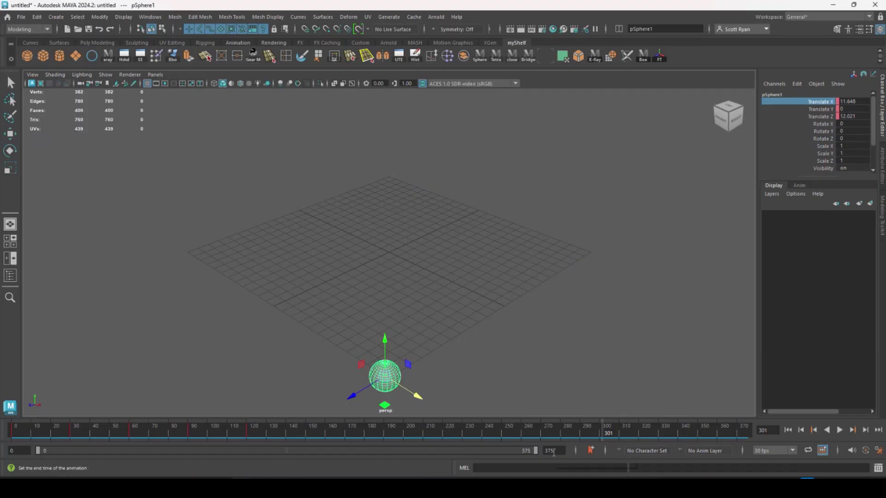
# Try shortening and shifting the playback range with the range slider, and restore it to frames 0 to 375
pyautogui.moveTo(532, 454); pyautogui.dragTo(455, 453)
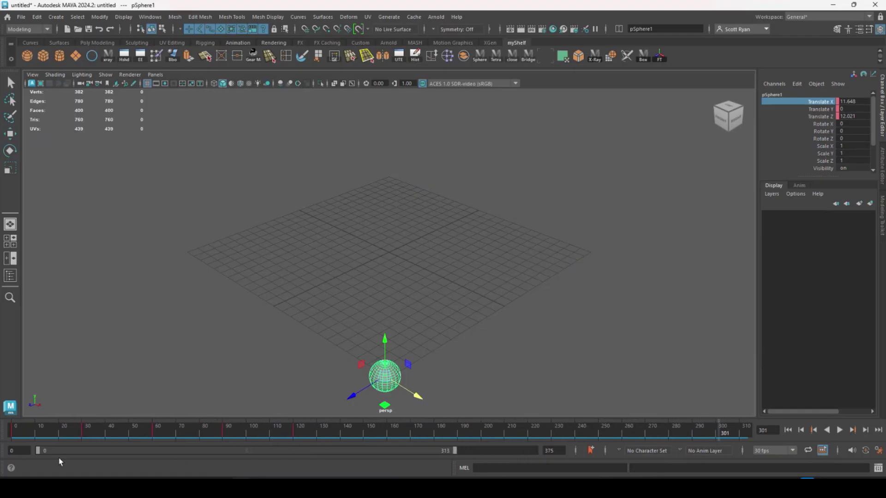
pyautogui.moveTo(39, 454); pyautogui.dragTo(309, 454)
pyautogui.moveTo(418, 453); pyautogui.dragTo(115, 450)
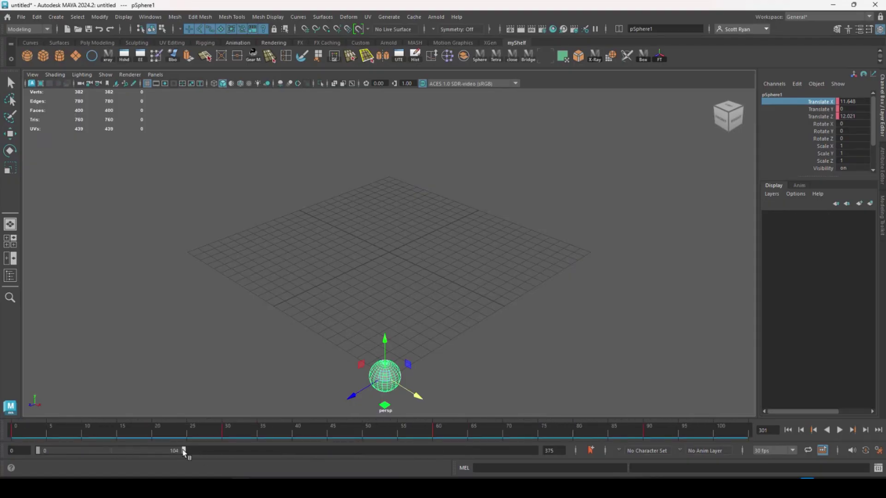
pyautogui.moveTo(184, 451); pyautogui.dragTo(567, 457)
# Set the animation end time to 600 and shorten the playback range to end at frame 300
pyautogui.click(560, 453)
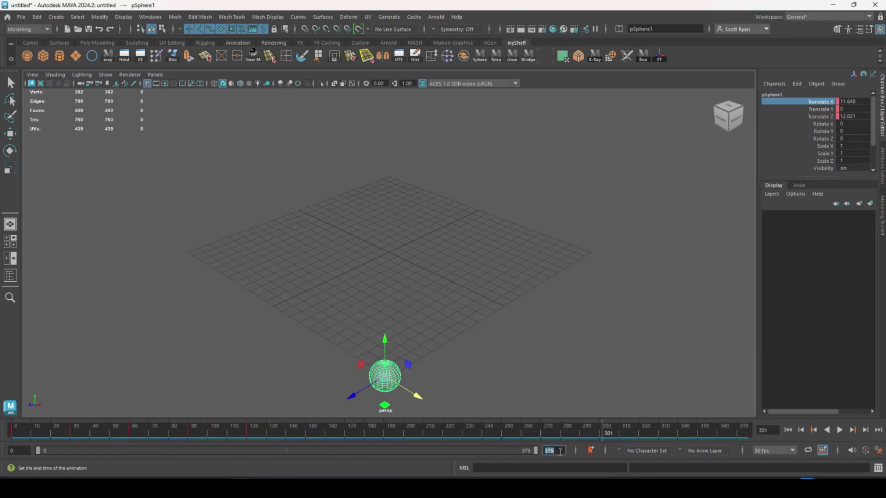
pyautogui.write('6')
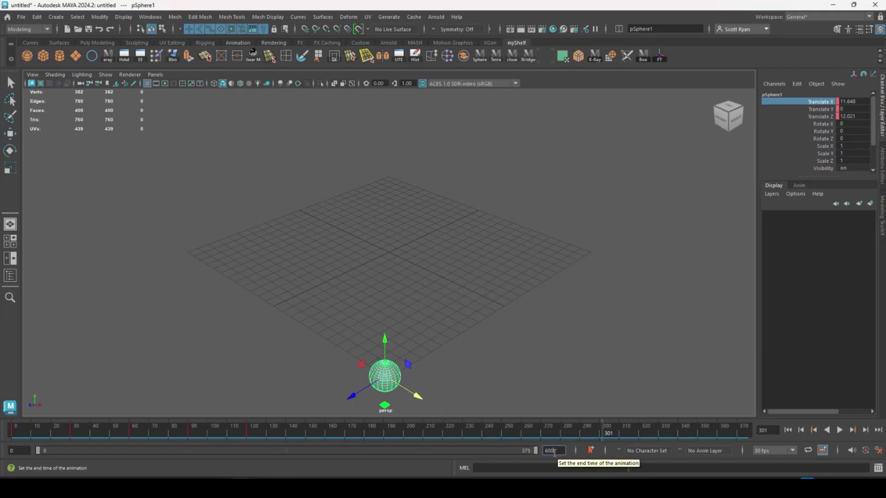
pyautogui.write('00')
pyautogui.press('Return')
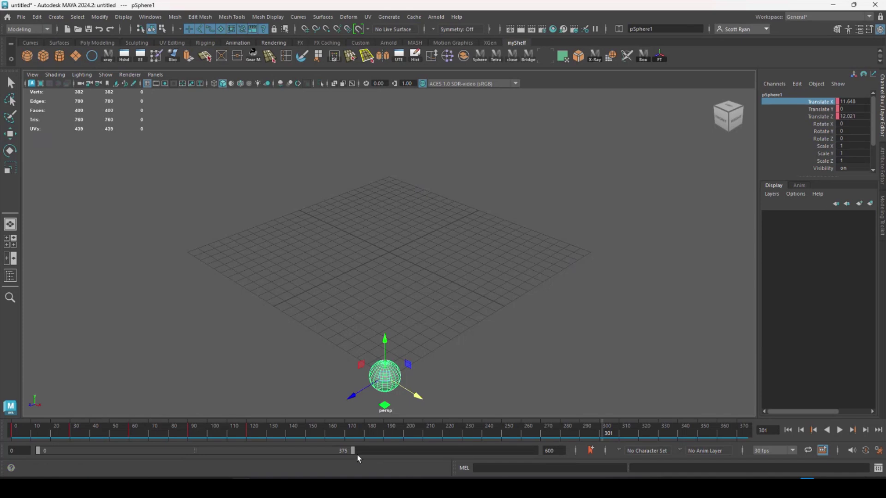
pyautogui.moveTo(355, 452); pyautogui.dragTo(294, 457)
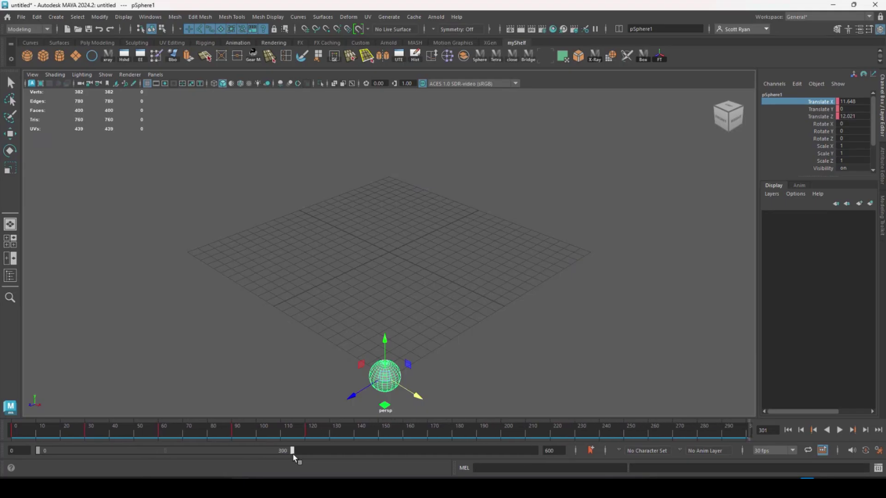
# Review the available playback frame rates around 30 fps
pyautogui.click(794, 453)
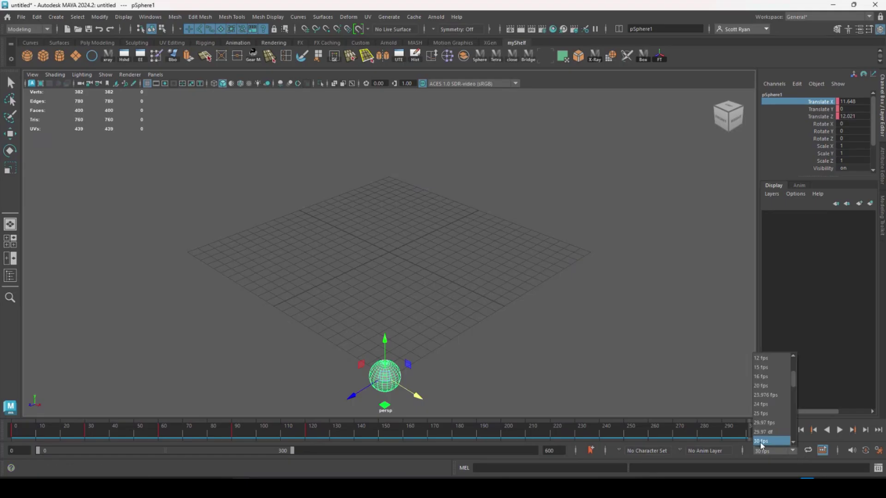
pyautogui.click(791, 451)
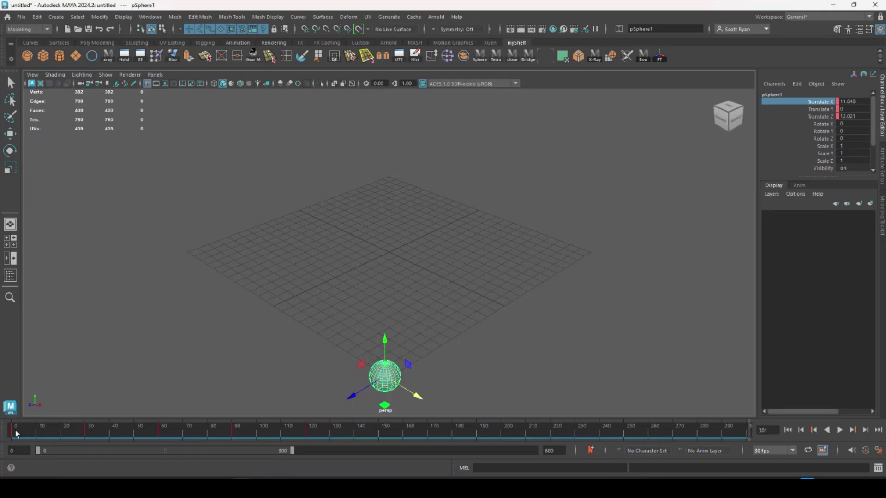
# Move the sphere's last keyframe to frame 140 and preview the animation from frame 0
pyautogui.moveTo(16, 434)
pyautogui.mouseDown()
pyautogui.moveTo(307, 434)
pyautogui.moveTo(13, 438)
pyautogui.mouseUp()
pyautogui.keyDown('shift'); pyautogui.moveTo(332, 431); pyautogui.dragTo(356, 436); pyautogui.keyUp('shift')
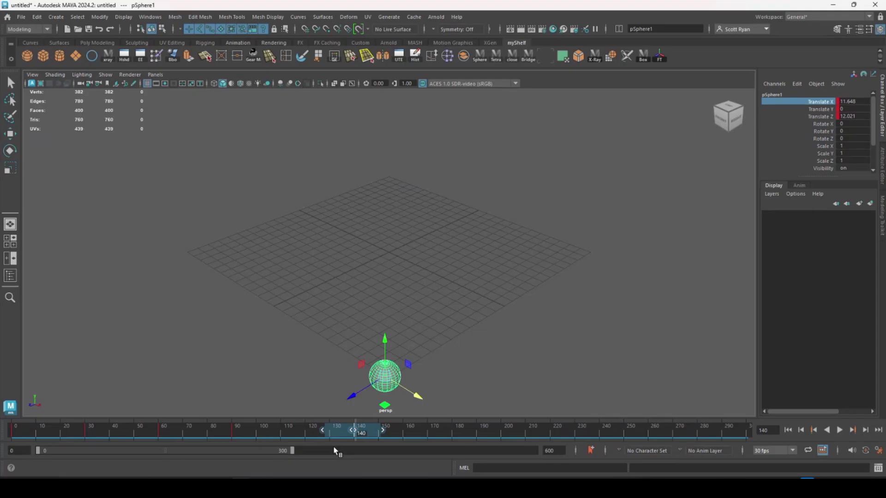
pyautogui.click(13, 435)
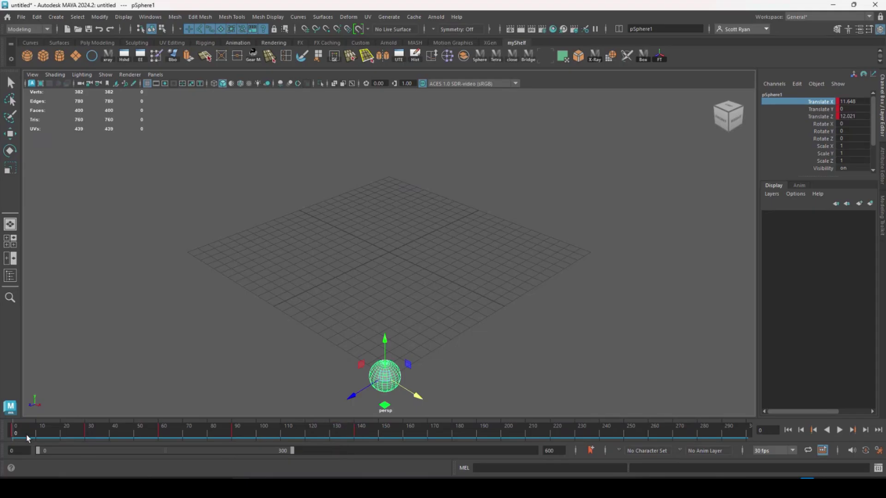
pyautogui.click(840, 431)
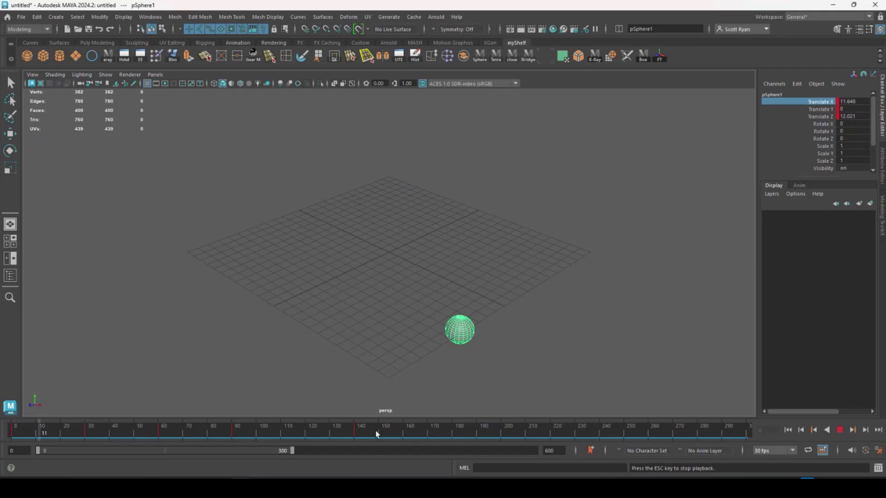
pyautogui.click(838, 430)
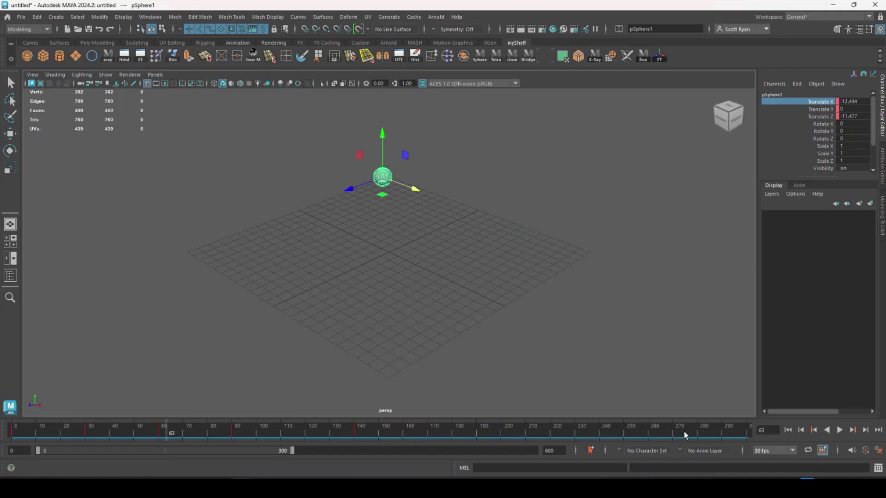
# Shift the sphere's last keyframe to about frame 150 and play the animation from frame 0
pyautogui.moveTo(386, 433)
pyautogui.keyDown('shift'); pyautogui.mouseDown()
pyautogui.moveTo(327, 432)
pyautogui.moveTo(385, 435)
pyautogui.mouseUp(); pyautogui.keyUp('shift')
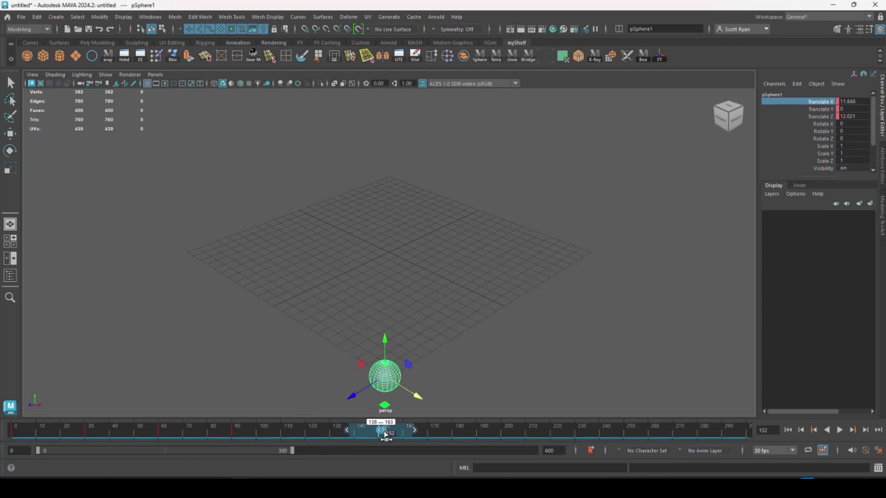
pyautogui.click(325, 437)
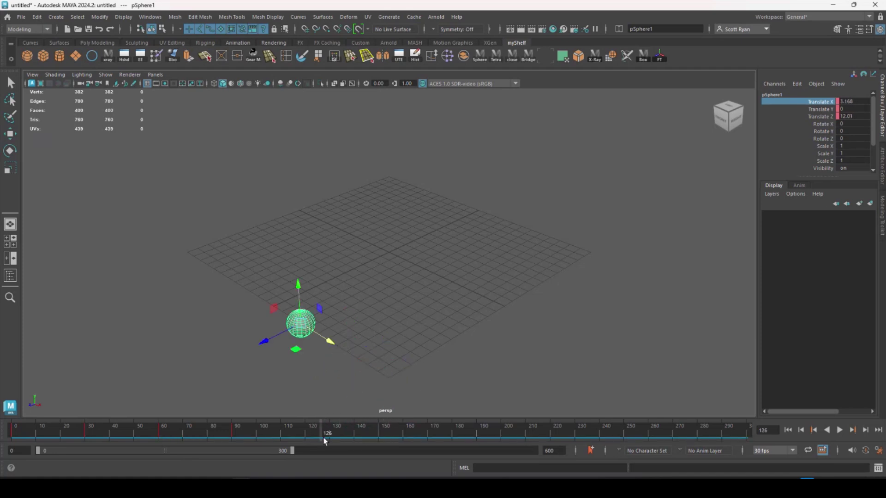
pyautogui.click(10, 433)
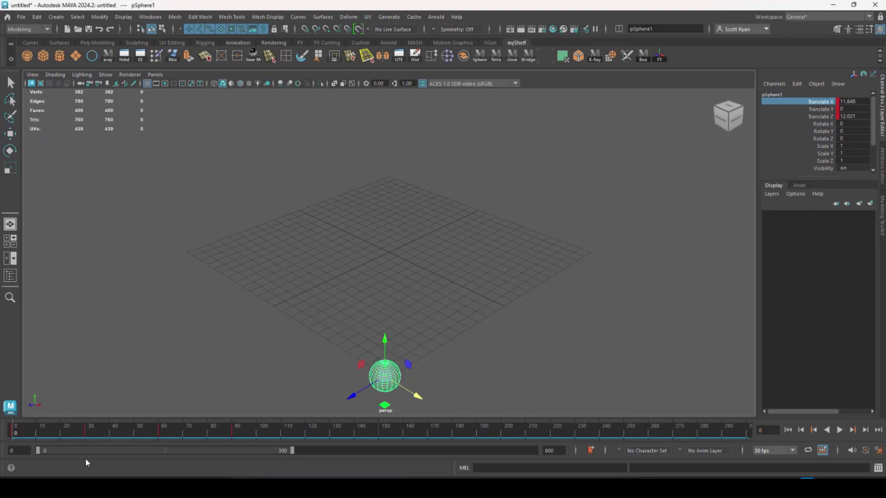
pyautogui.click(840, 430)
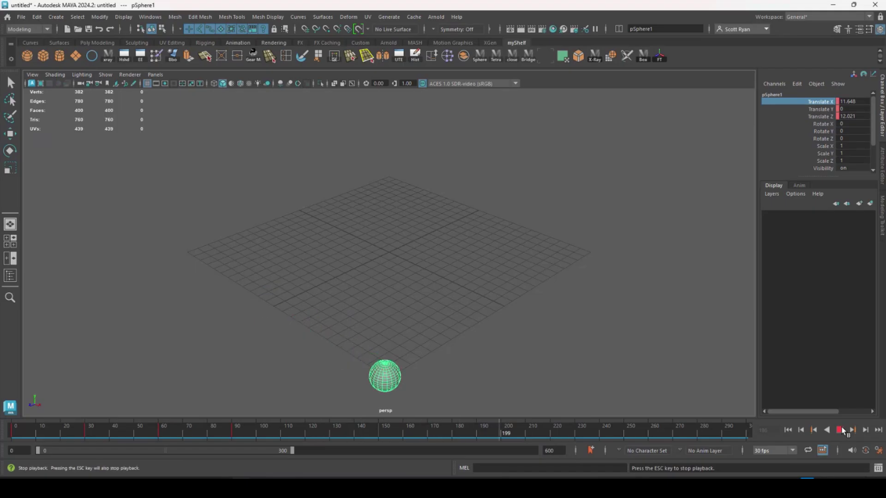
pyautogui.click(839, 430)
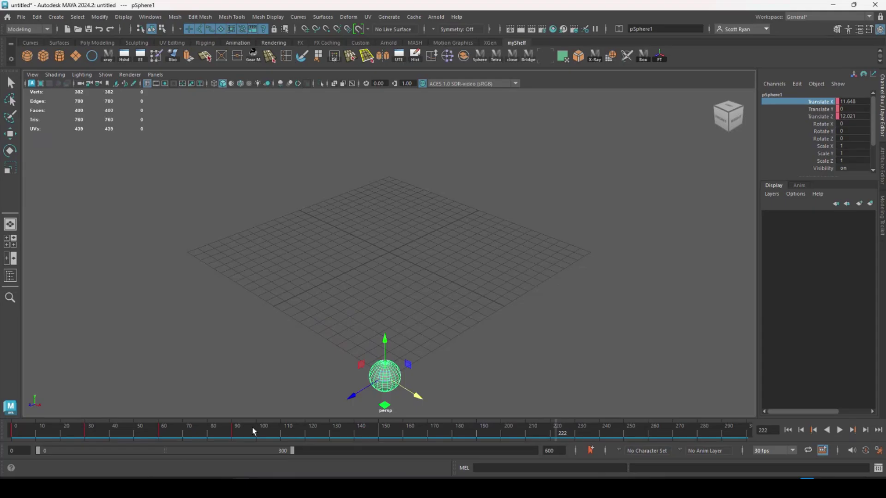
# Shift the last three keyframes 20 frames earlier together, and preview the new timing from frame 0
pyautogui.keyDown('shift'); pyautogui.moveTo(463, 434); pyautogui.dragTo(143, 439); pyautogui.keyUp('shift')
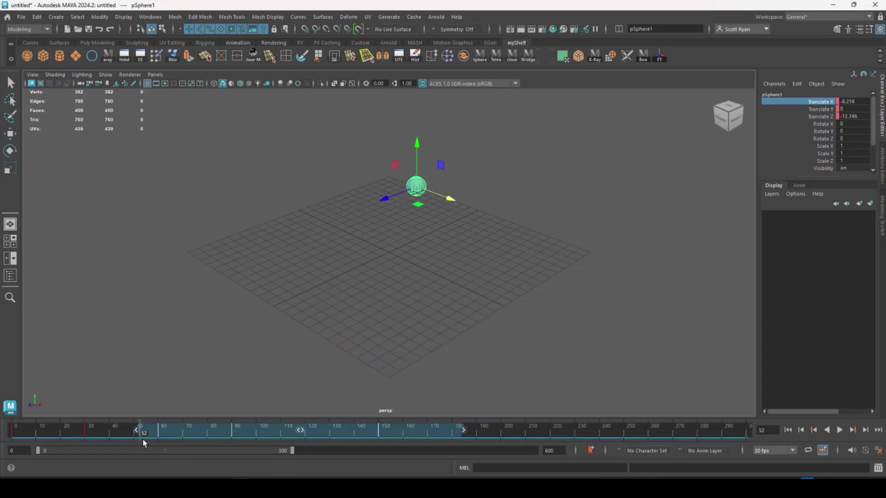
pyautogui.moveTo(301, 433); pyautogui.dragTo(253, 433)
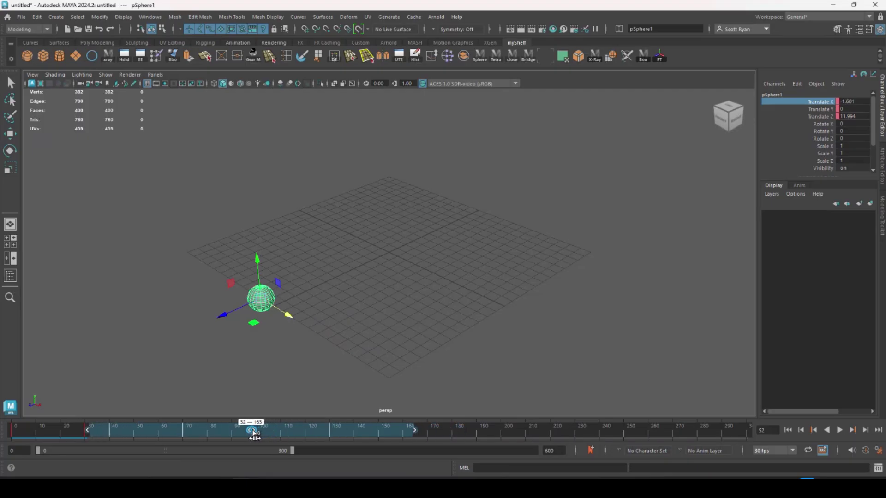
pyautogui.click(56, 432)
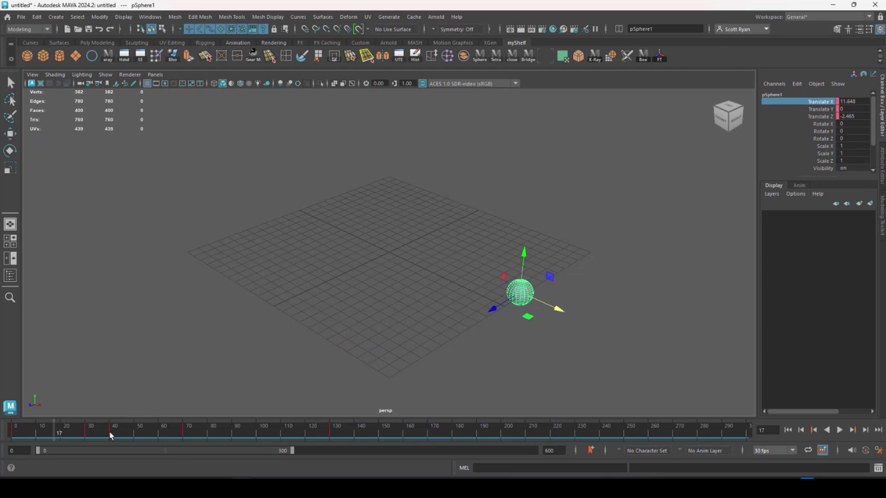
pyautogui.click(15, 433)
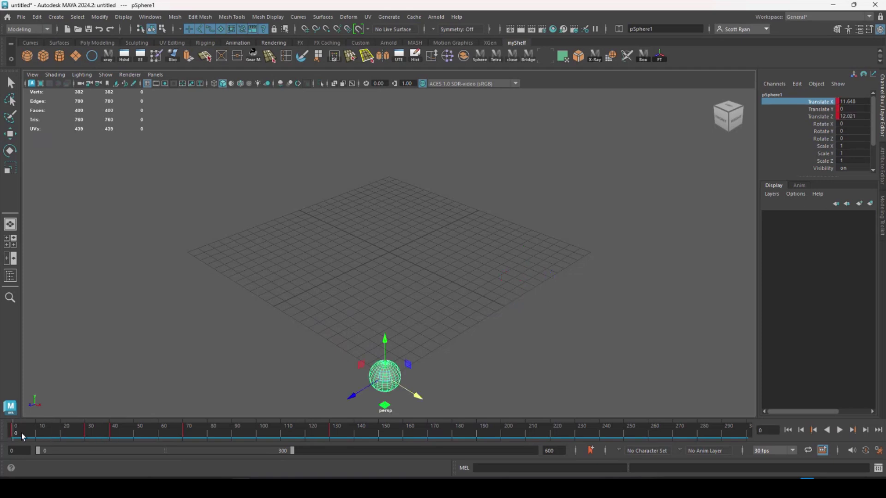
pyautogui.click(839, 430)
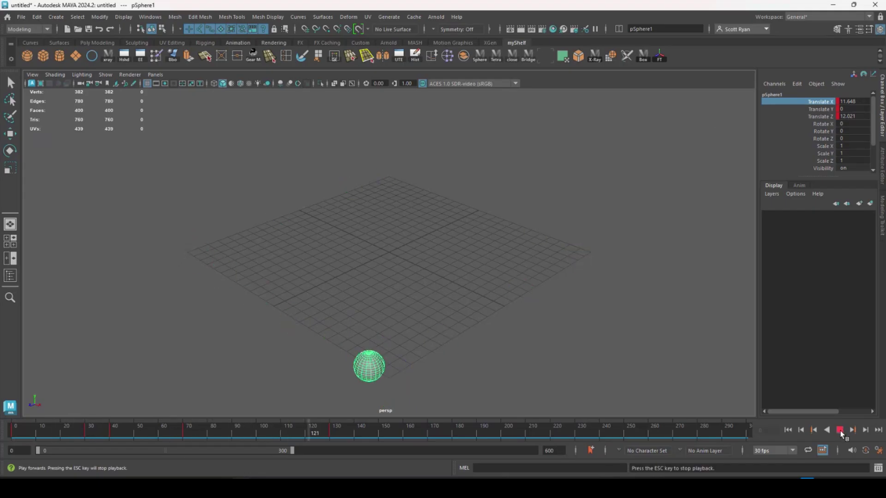
pyautogui.click(840, 431)
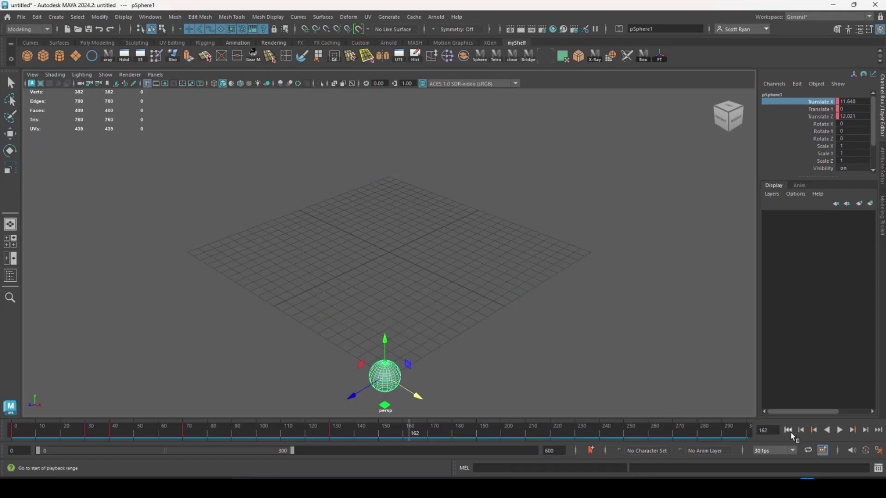
# Select all of the sphere's keyframes from frame 0 and stretch their timing so the last one falls at about frame 291
pyautogui.click(787, 430)
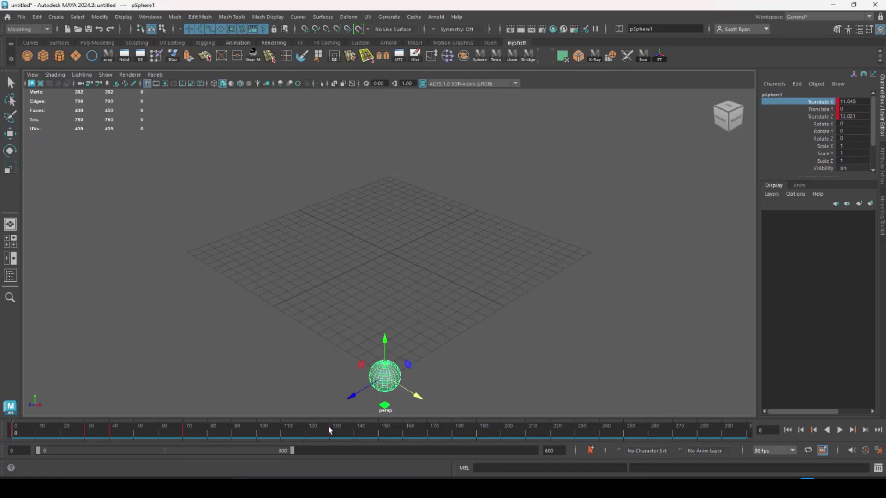
pyautogui.keyDown('shift'); pyautogui.moveTo(346, 431); pyautogui.dragTo(11, 436); pyautogui.keyUp('shift')
pyautogui.click(367, 434)
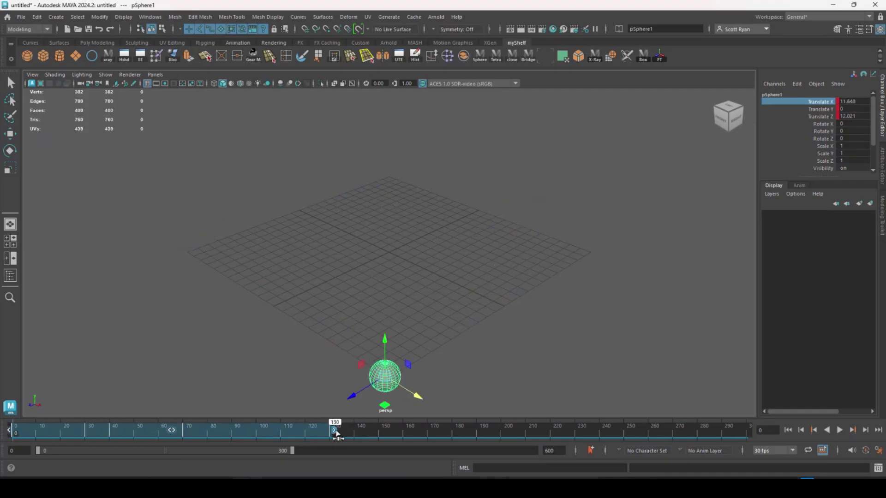
pyautogui.moveTo(335, 434); pyautogui.dragTo(729, 435)
# Deselect the sphere and play the stretched animation
pyautogui.click(561, 399)
pyautogui.click(839, 430)
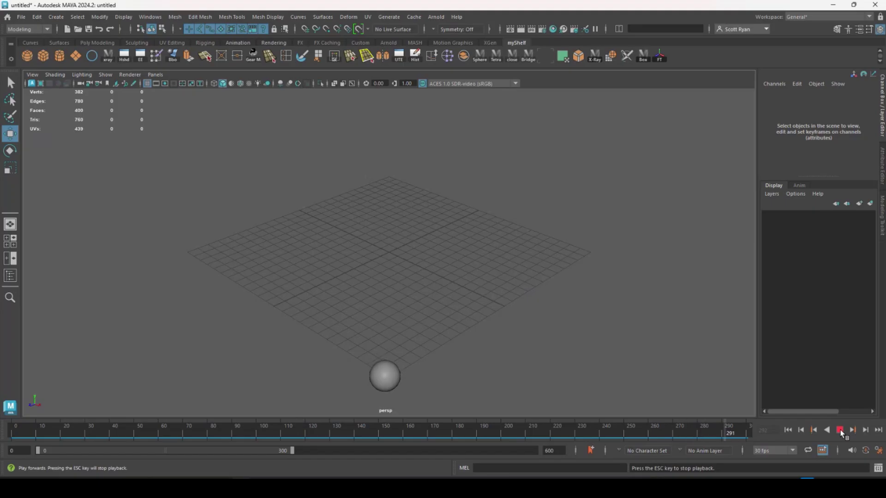
pyautogui.click(840, 431)
# Return the current time to frame 0 and select the sphere
pyautogui.hotkey('alt', 'v')
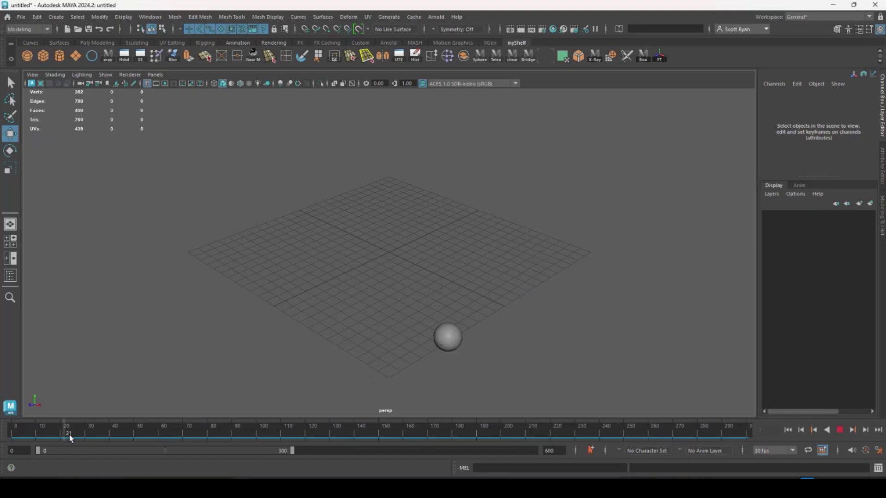
pyautogui.moveTo(83, 441); pyautogui.dragTo(8, 444)
pyautogui.click(376, 384)
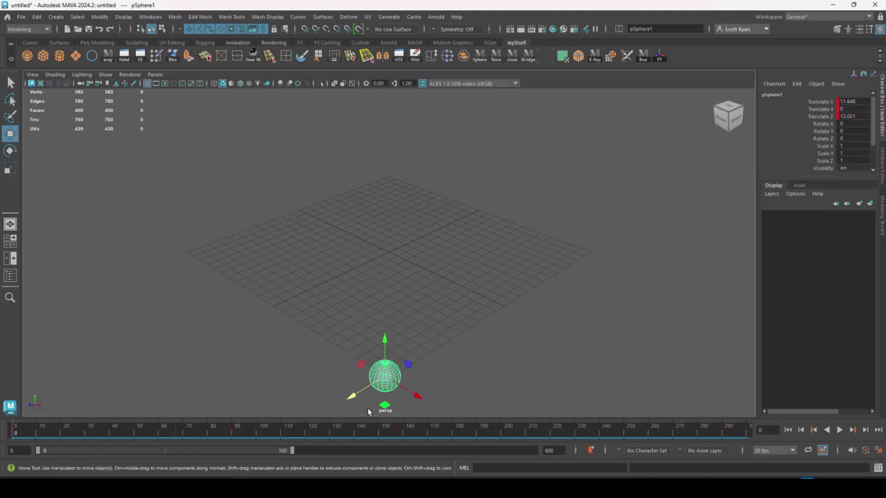